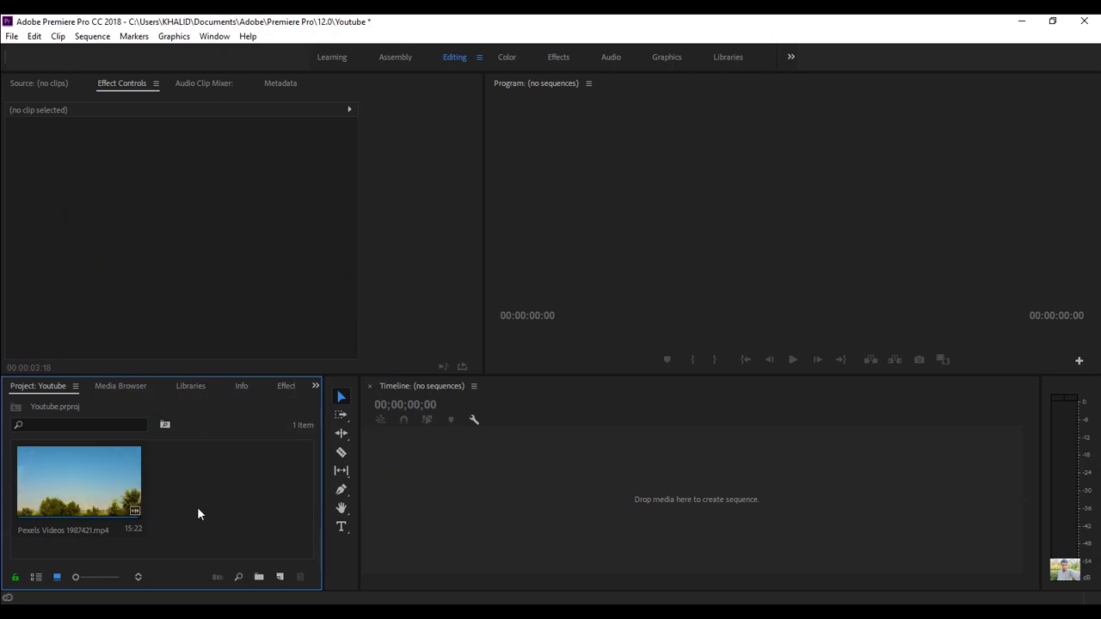
Create a sequence from the Pexels Videos 1987421.mp4 clip, play its opening seconds and return the playhead to the start
drag(106, 509, 437, 499)
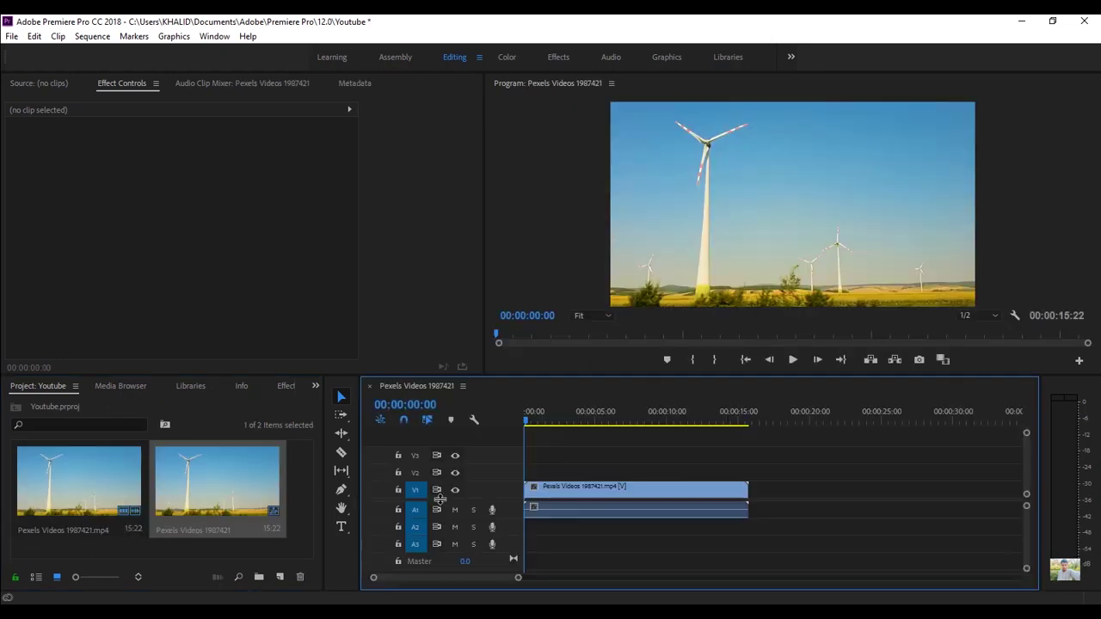
click(793, 361)
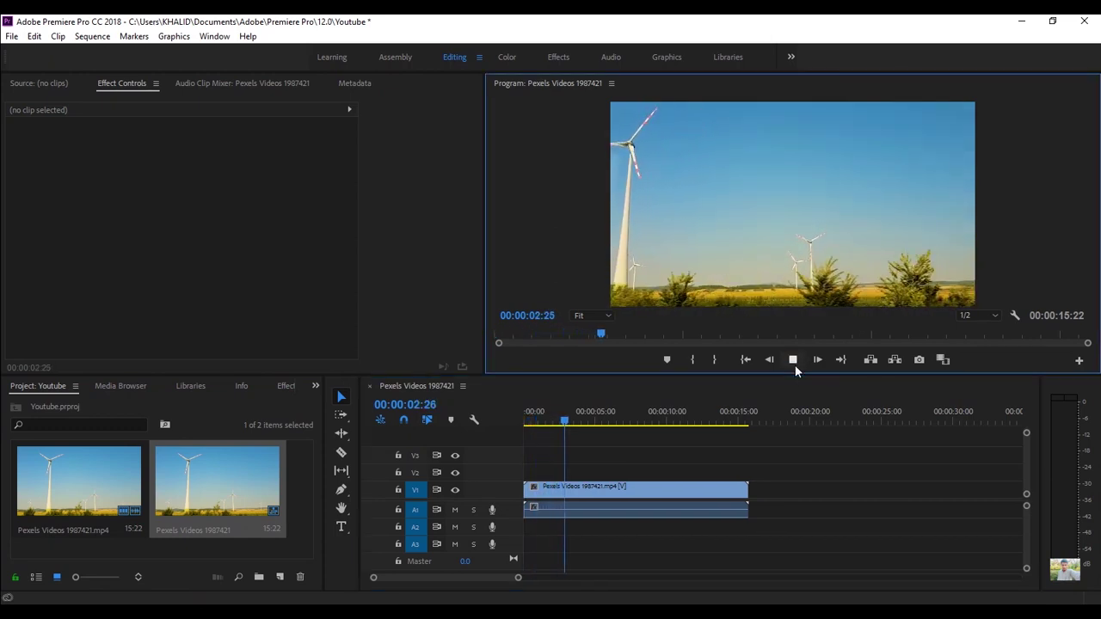
click(794, 364)
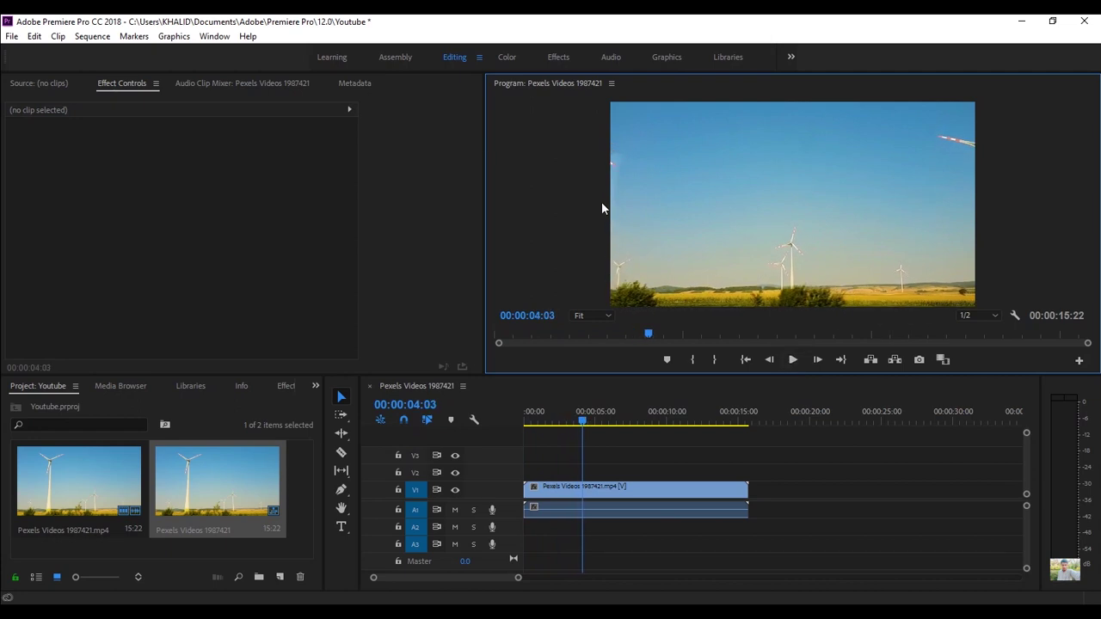
click(552, 420)
drag(541, 433, 523, 442)
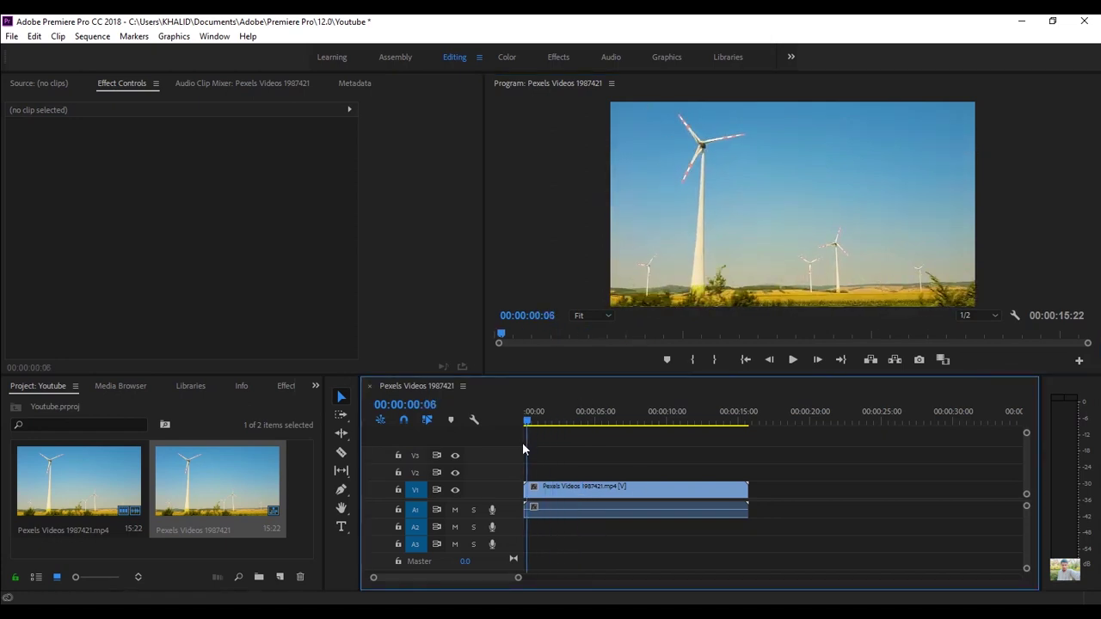
Create a white 1920 x 1080 color matte at 30 fps and name it Color Matte 1
click(281, 578)
click(303, 514)
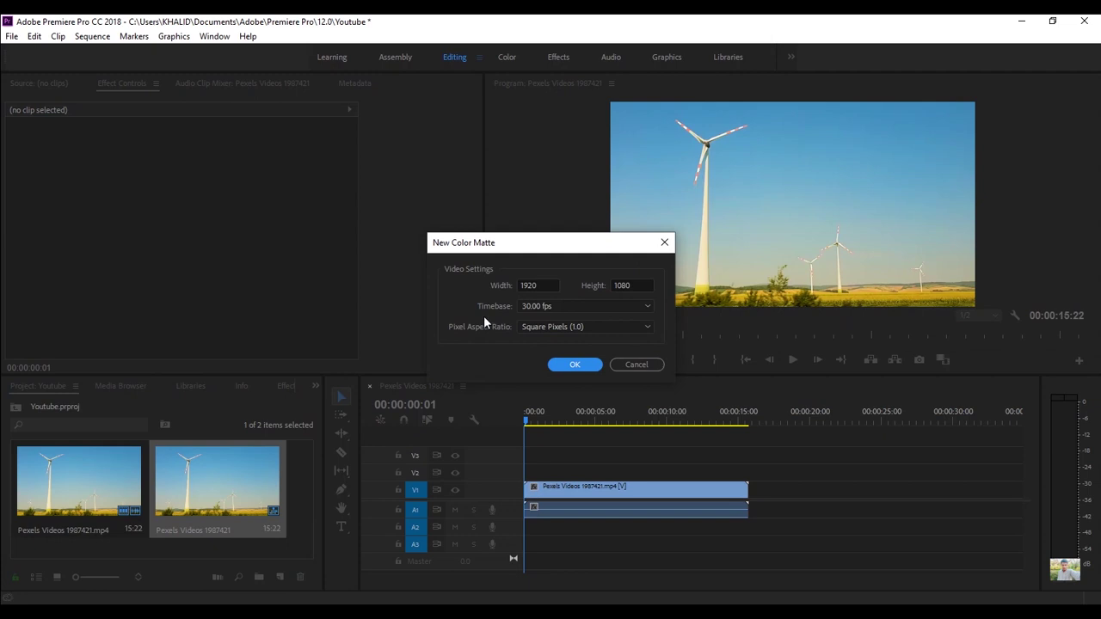
click(573, 364)
drag(407, 413, 397, 434)
click(694, 245)
click(553, 316)
text(1)
click(531, 336)
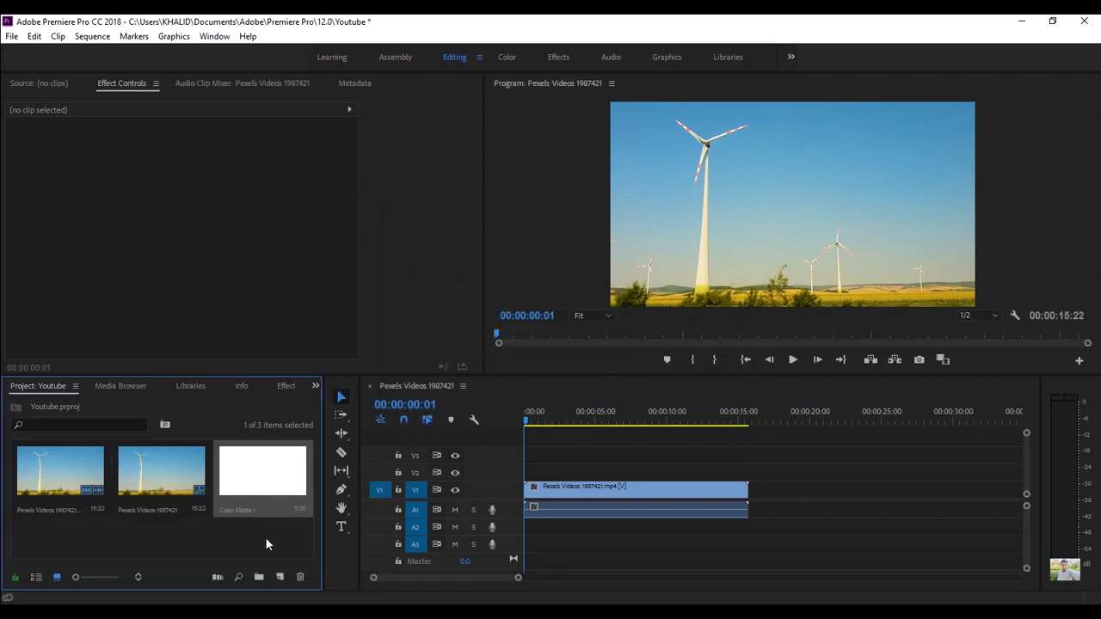
Create a second white 1920 x 1080 color matte and name it Color Matte 2
click(280, 577)
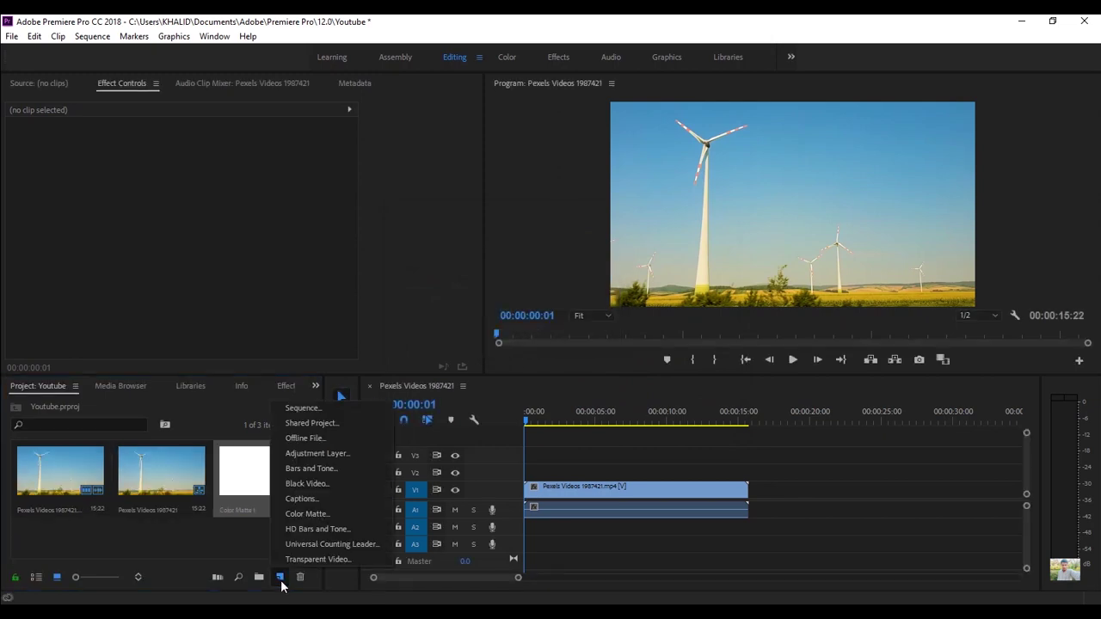
click(307, 514)
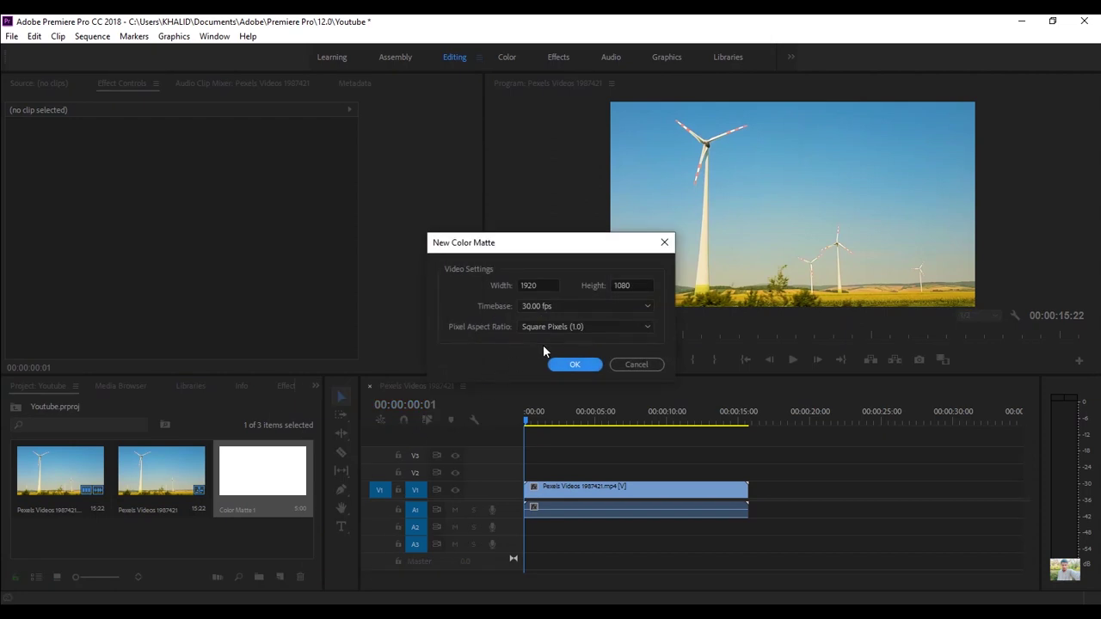
click(570, 364)
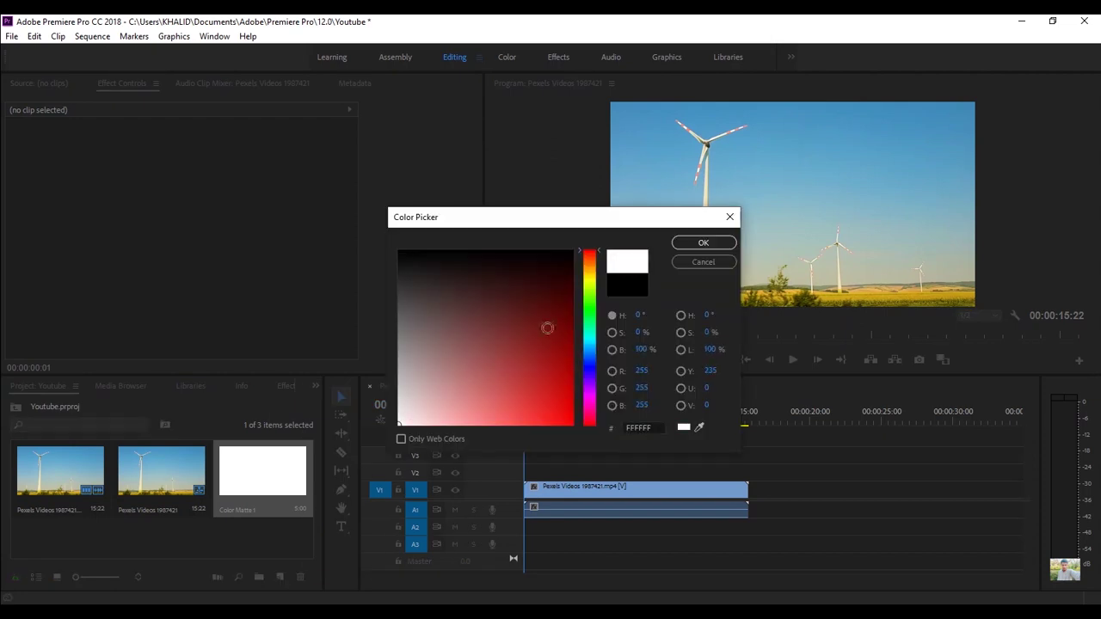
click(702, 244)
click(560, 318)
text(2)
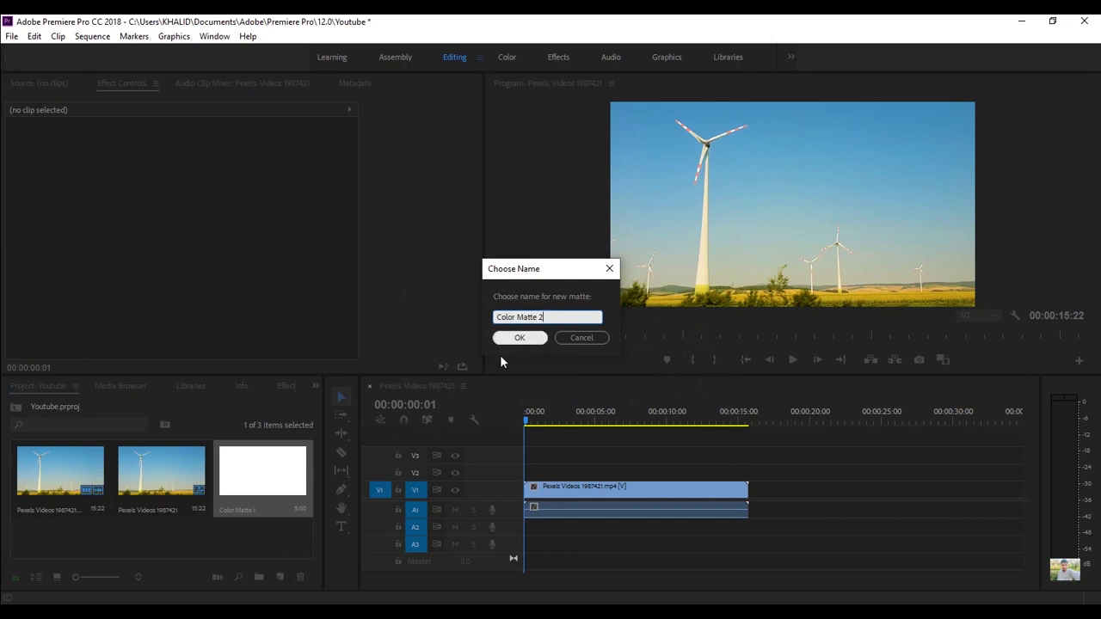
click(519, 337)
Place Color Matte 1 on track V2 and Color Matte 2 on V3, extending both to the end of the video clip
drag(296, 451, 514, 474)
drag(589, 479, 748, 469)
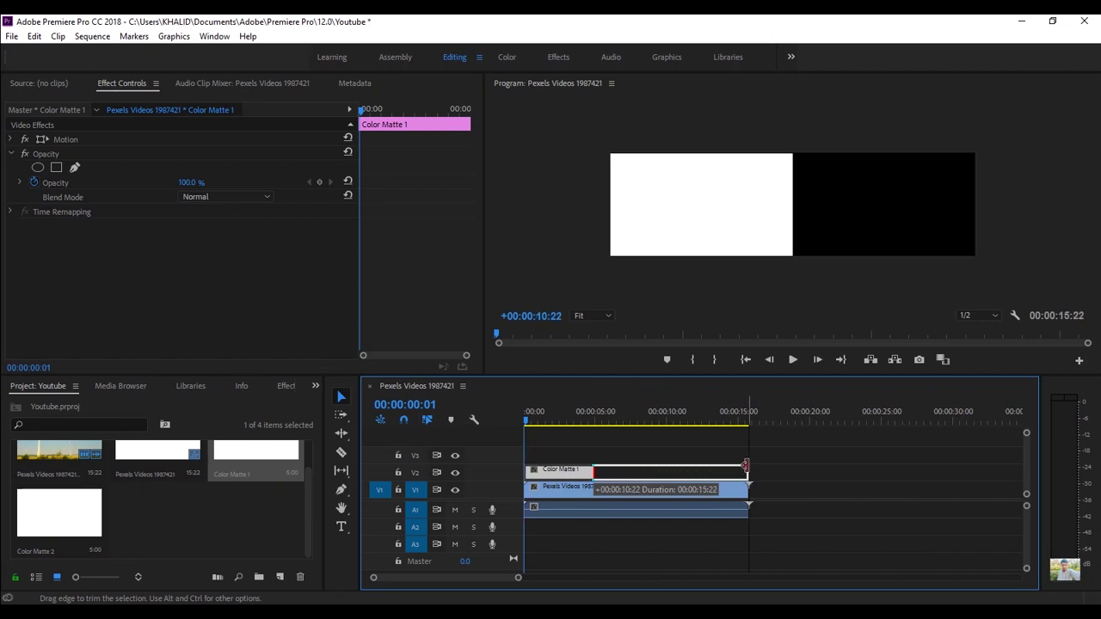
click(50, 508)
drag(368, 499, 747, 454)
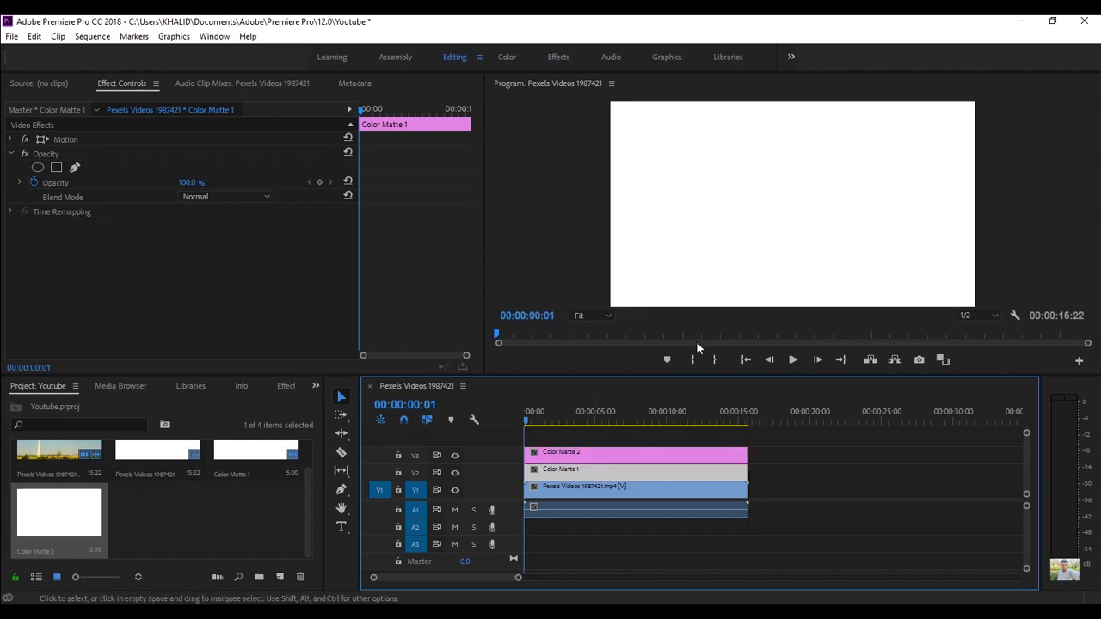
Play back the stacked mattes briefly and return the playhead to the sequence start
click(792, 361)
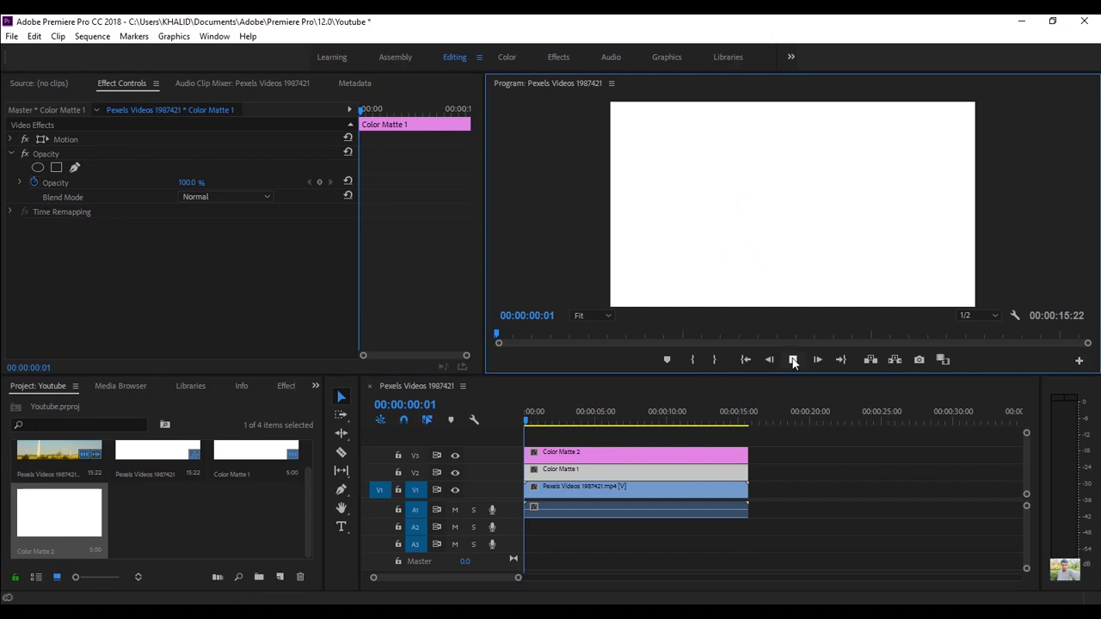
click(792, 359)
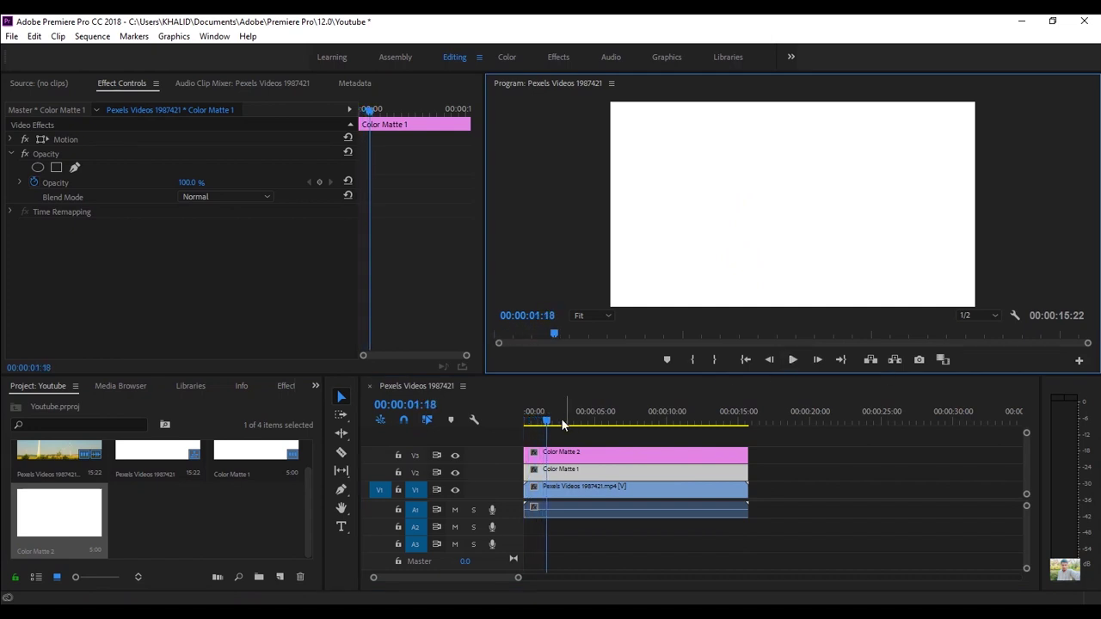
drag(555, 420, 516, 428)
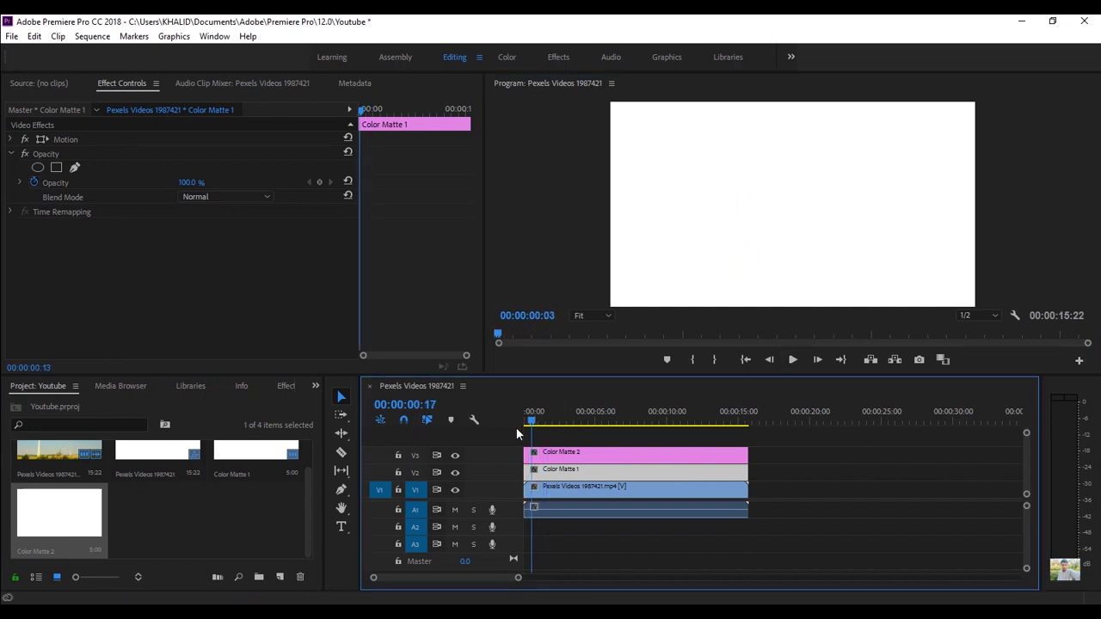
Search the effects for "crop", apply the Crop effect to Color Matte 1 and Color Matte 2, and check it on both clips
click(284, 386)
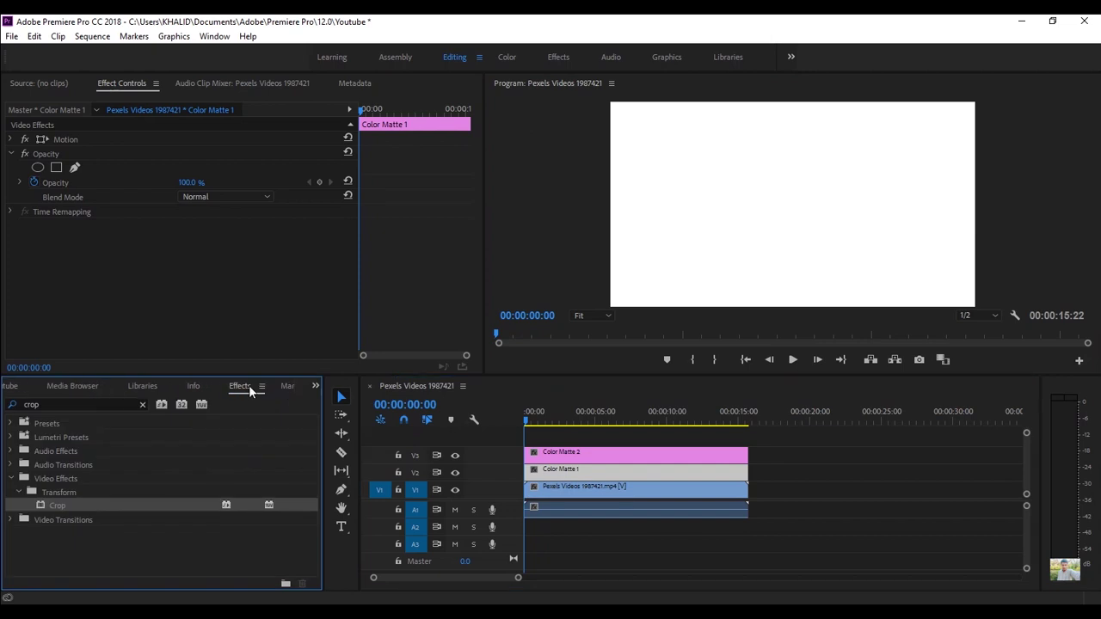
click(142, 405)
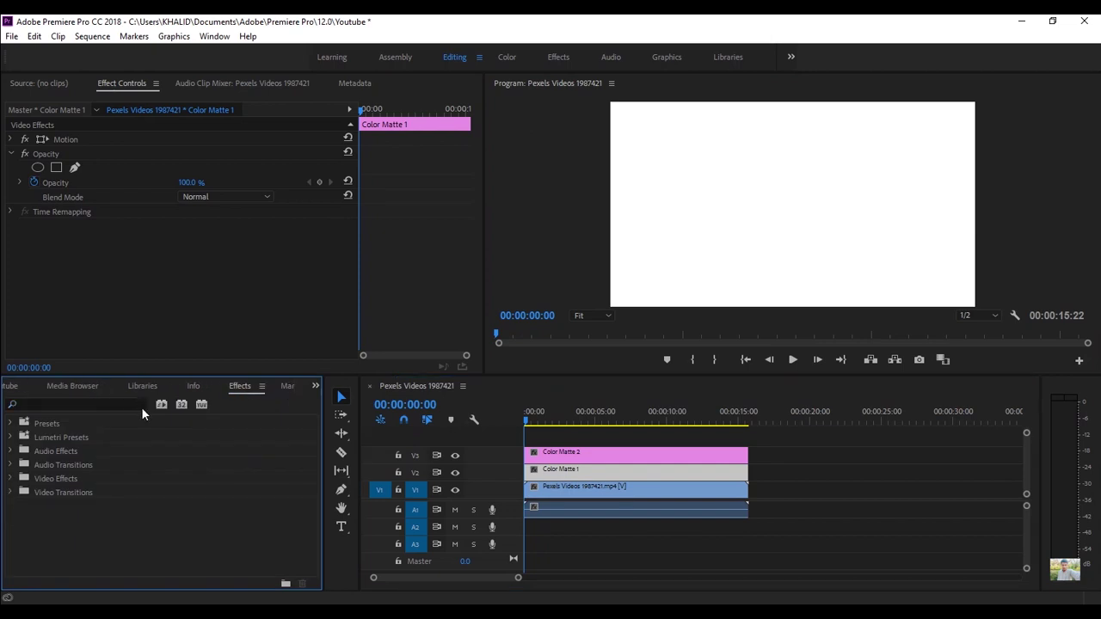
click(135, 405)
text(cr)
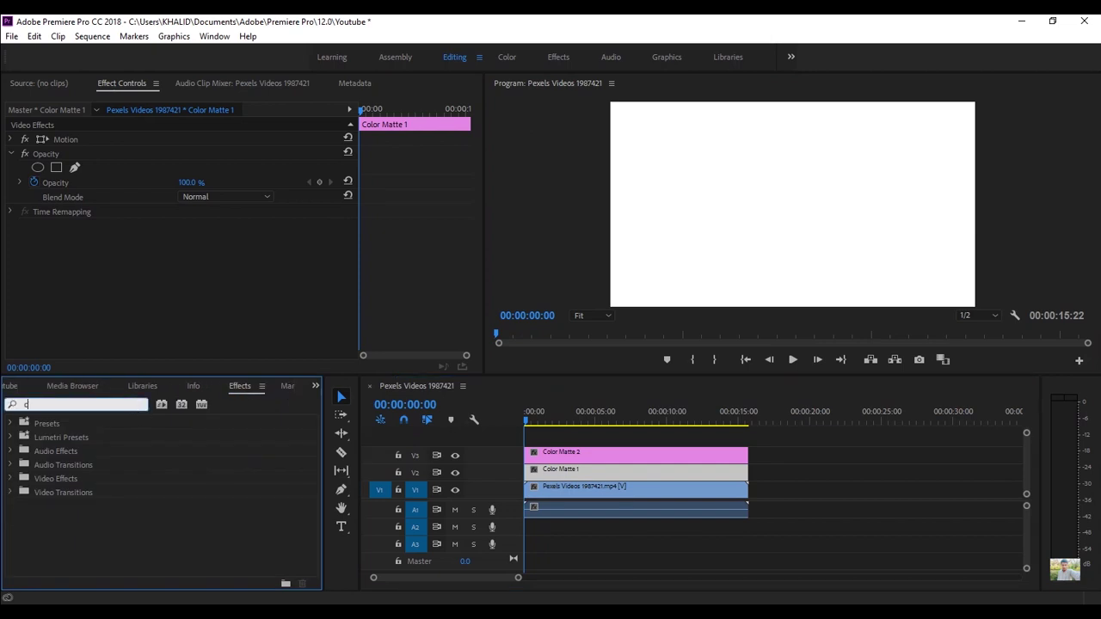
text(o)
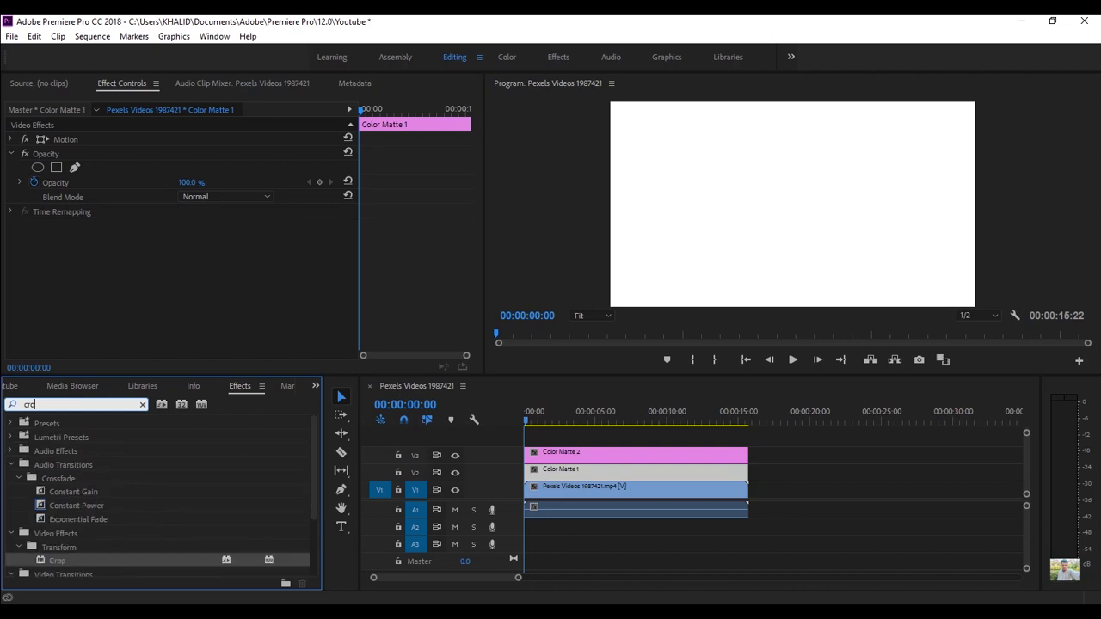
text(p)
click(76, 505)
drag(76, 505, 553, 469)
drag(169, 506, 547, 463)
click(573, 469)
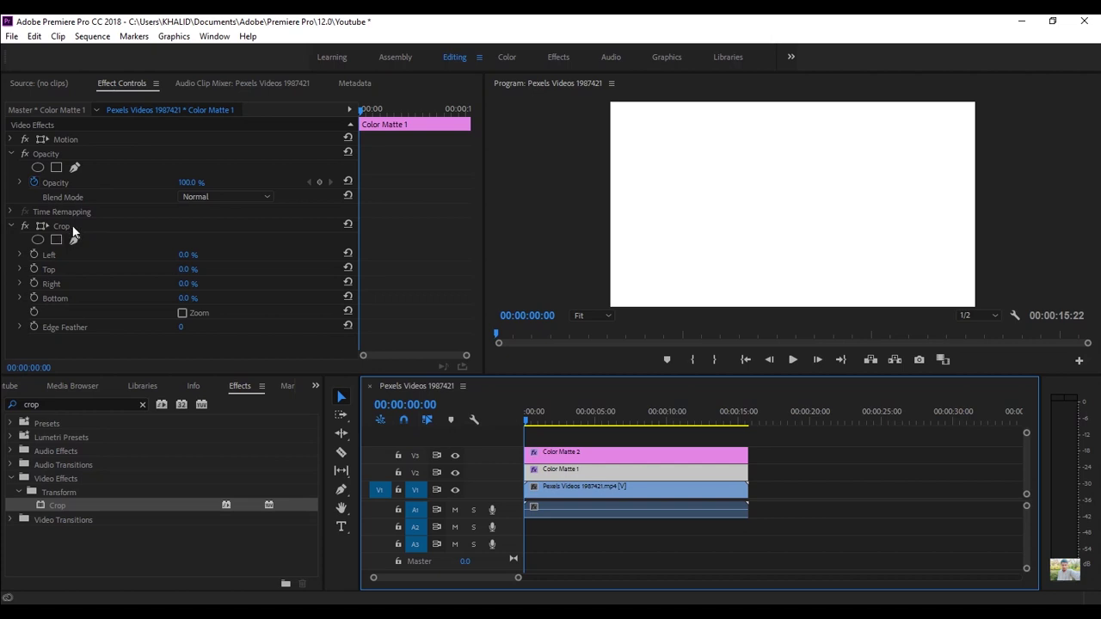
click(551, 457)
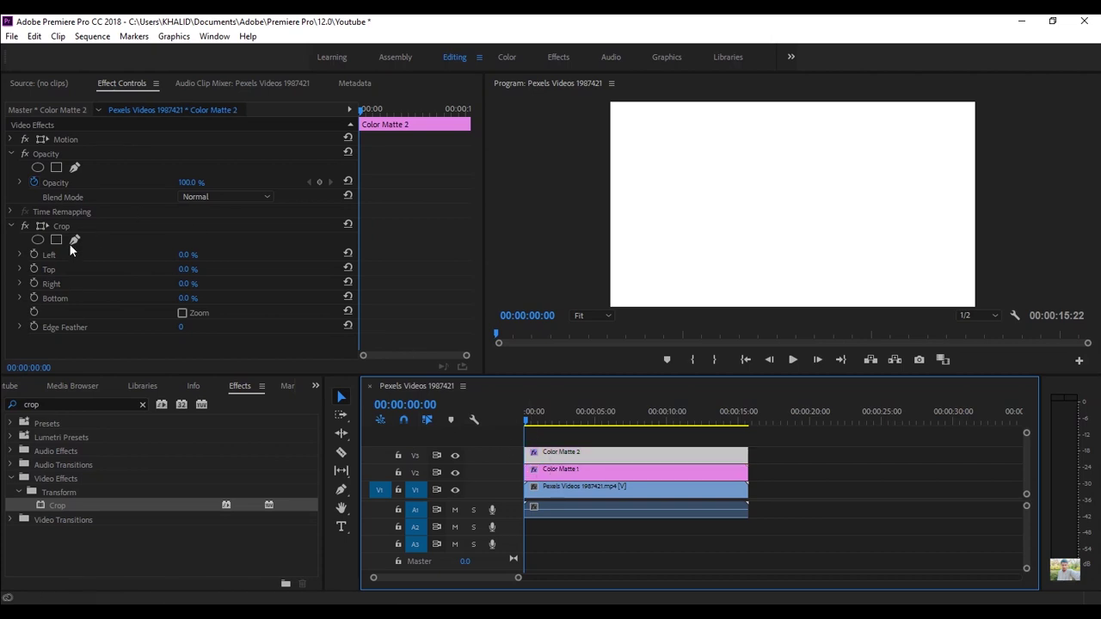
Enable keyframing for the Crop effect's Top and Bottom on Color Matte 1 at 00:00:00:00
click(580, 473)
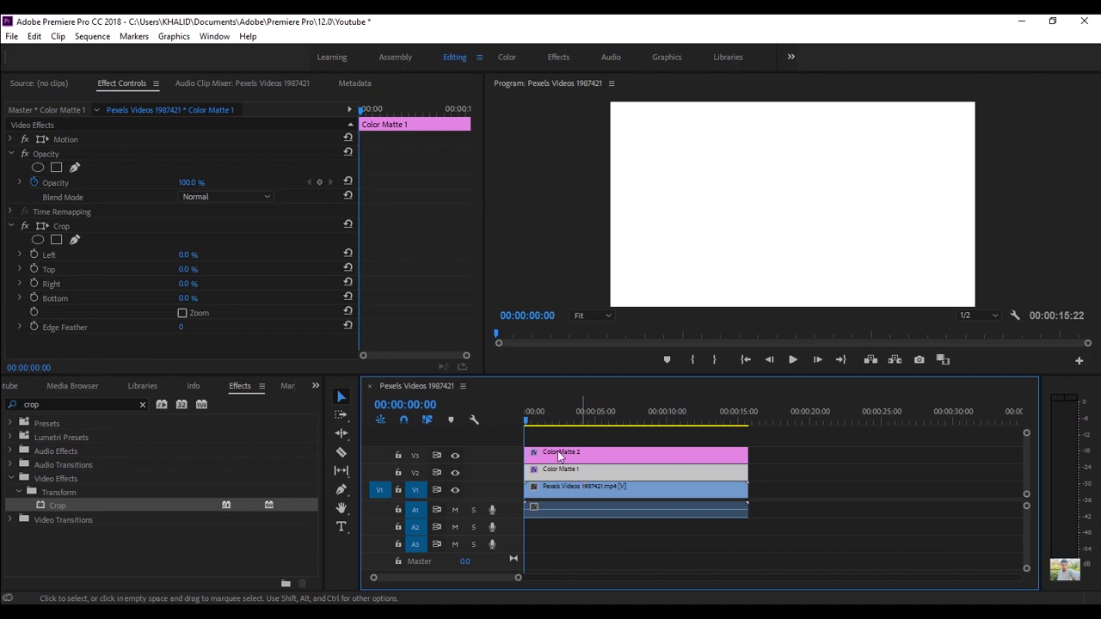
mouse_move(363, 118)
mouse_down()
mouse_move(400, 114)
mouse_move(361, 131)
mouse_up()
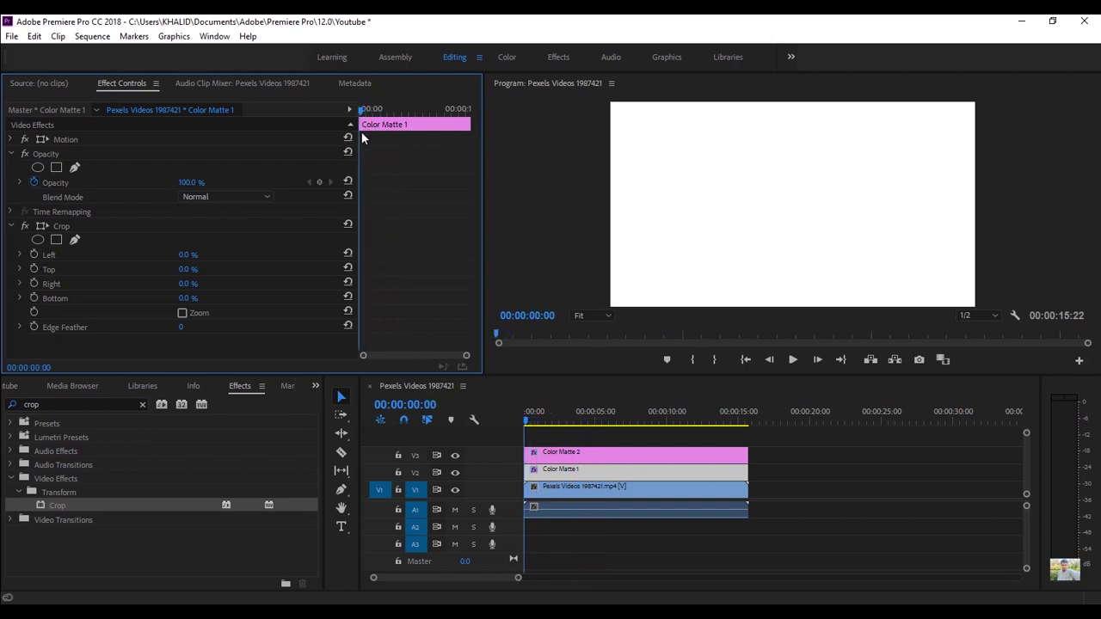
click(32, 270)
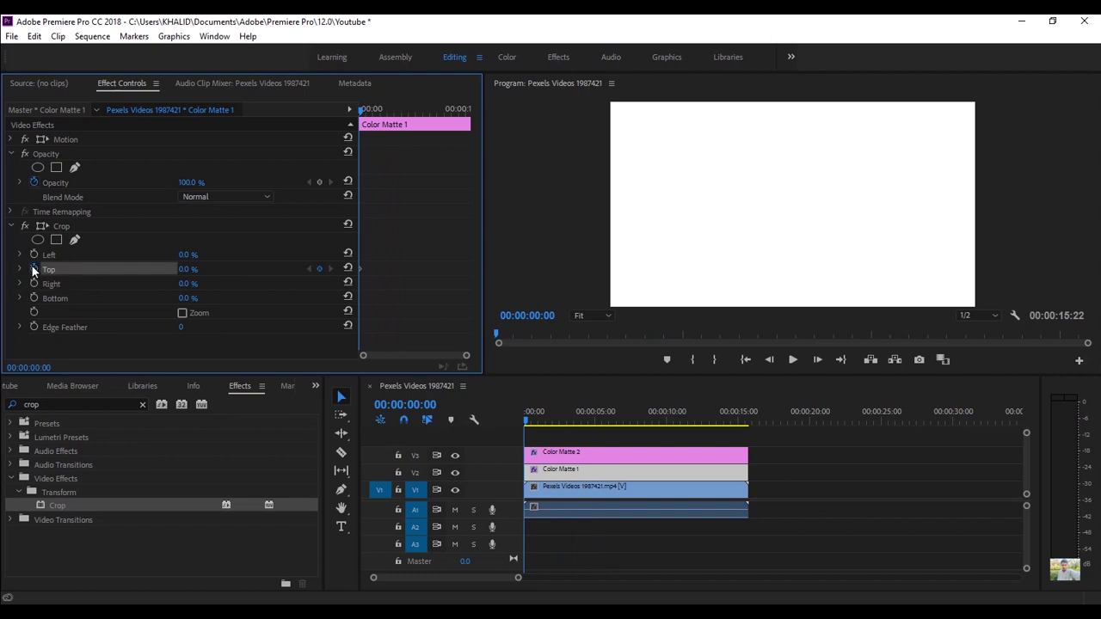
click(34, 298)
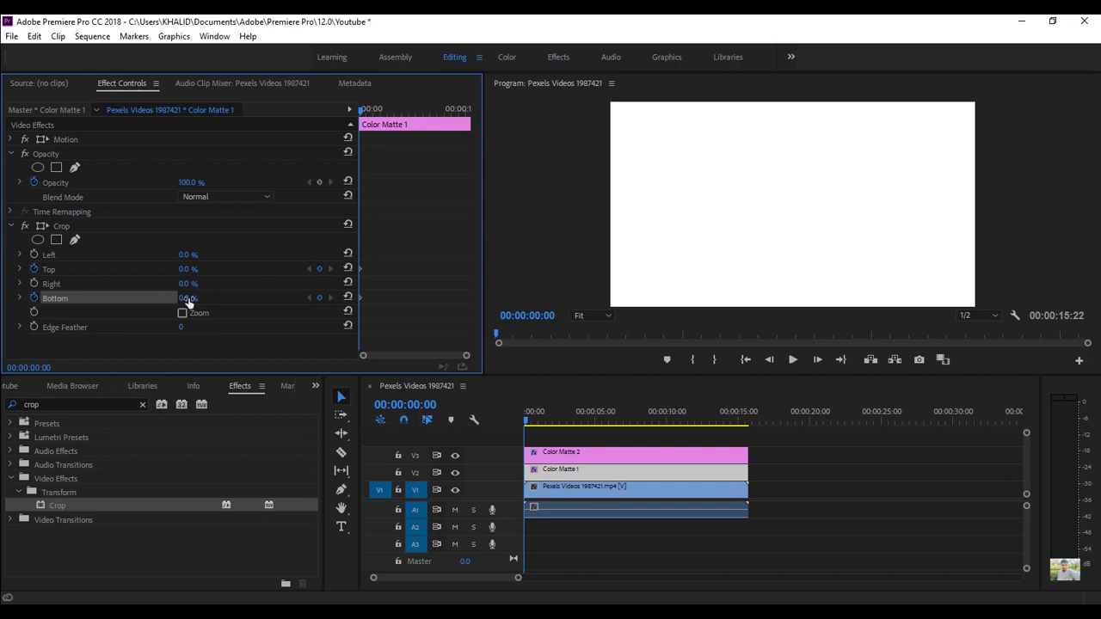
Add Top and Bottom crop keyframes on Color Matte 1 at 00:00:02:24 and set Bottom to 87%
drag(361, 112, 382, 123)
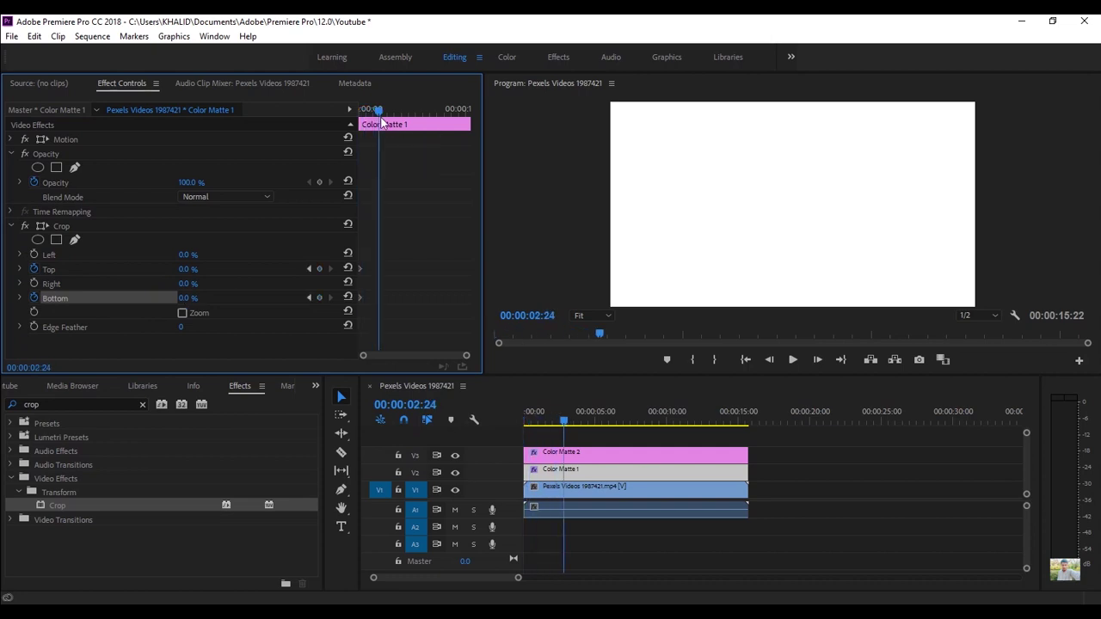
click(318, 269)
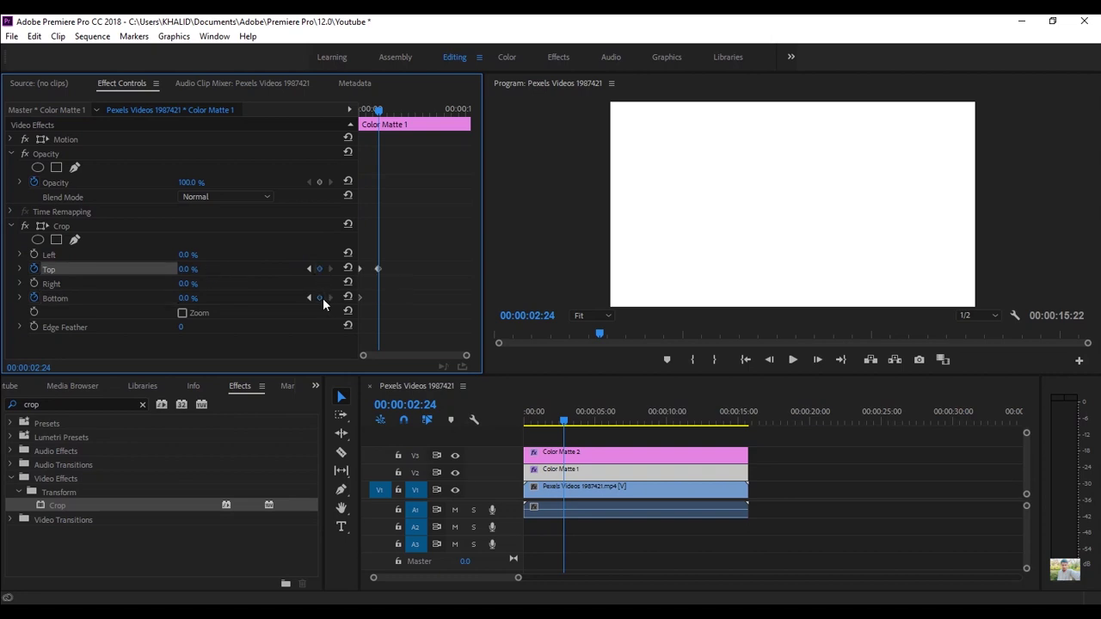
click(320, 298)
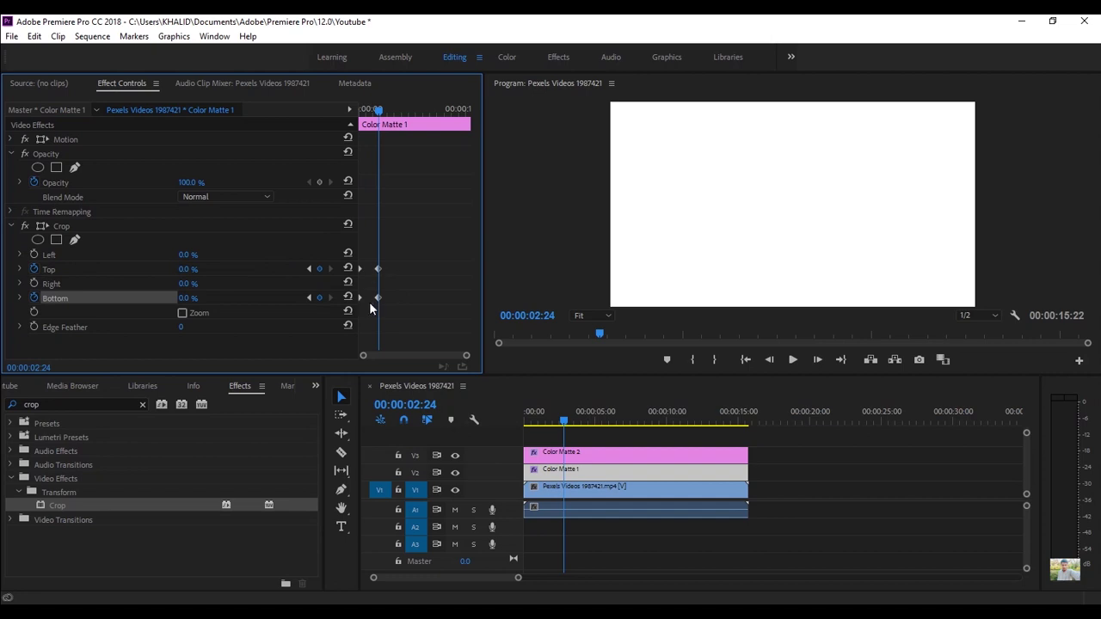
click(195, 297)
text(87)
key(Return)
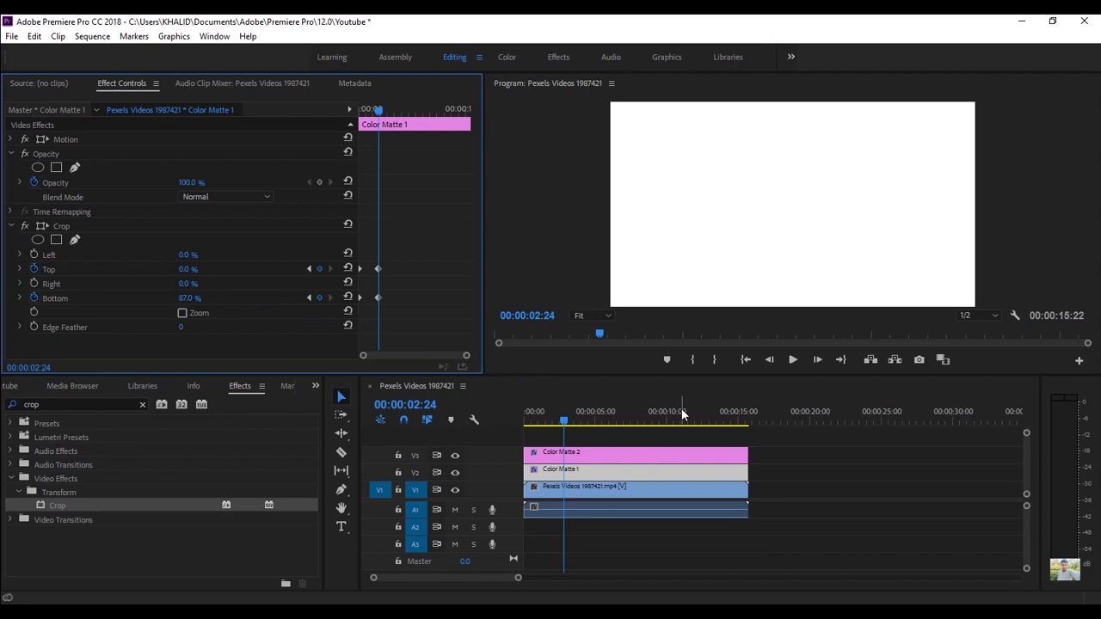
Enable keyframing for the Crop effect's Top and Bottom on Color Matte 2 at 00:00:00:00
click(607, 460)
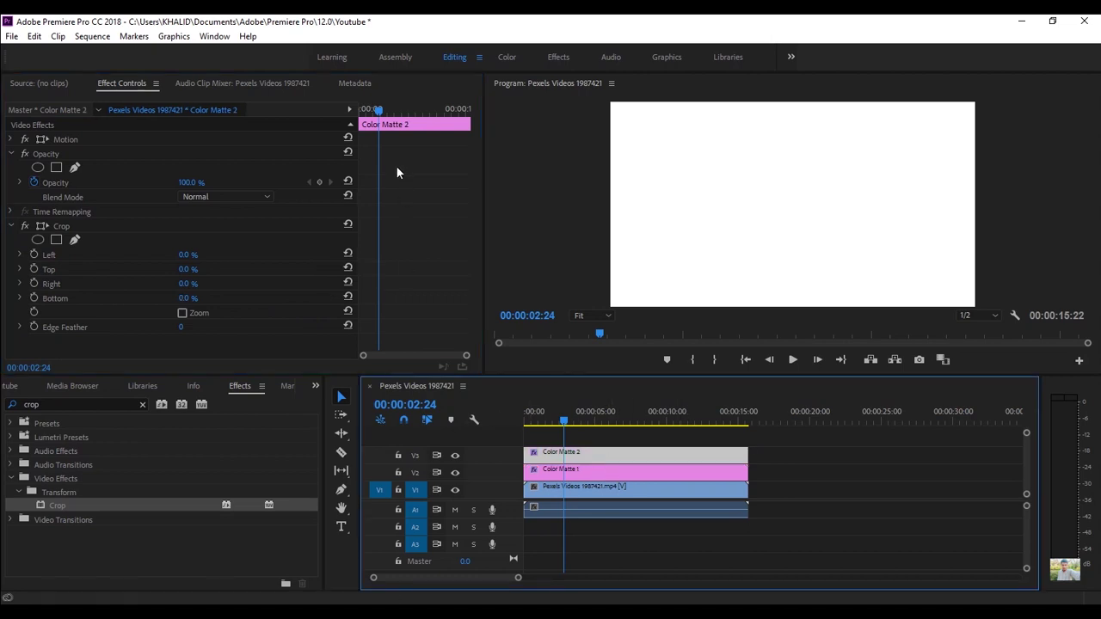
drag(378, 110, 359, 111)
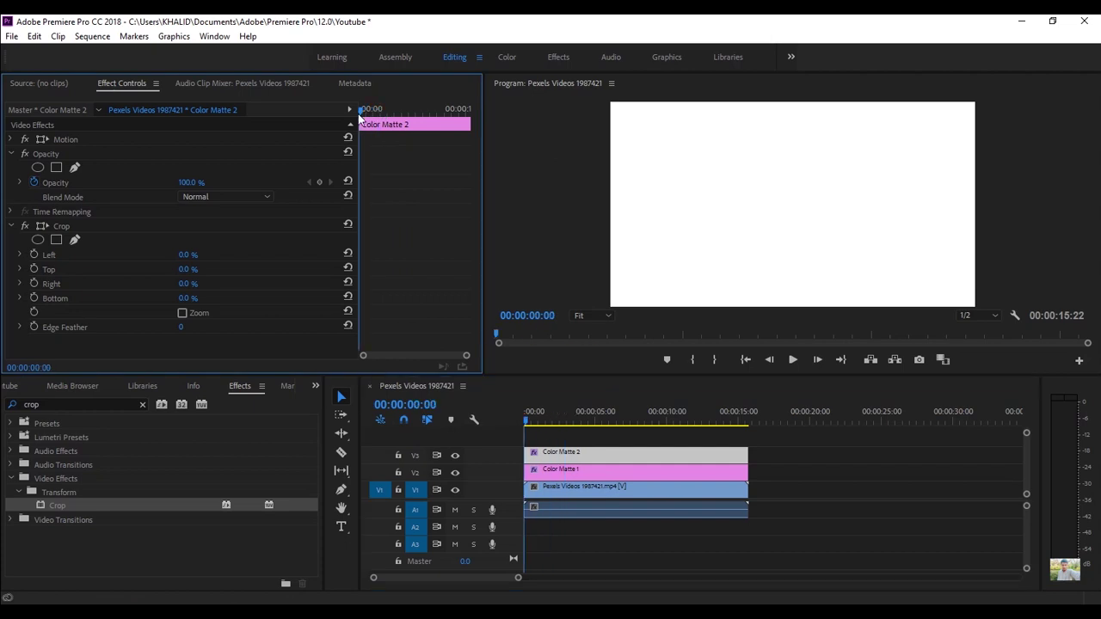
click(35, 269)
click(34, 297)
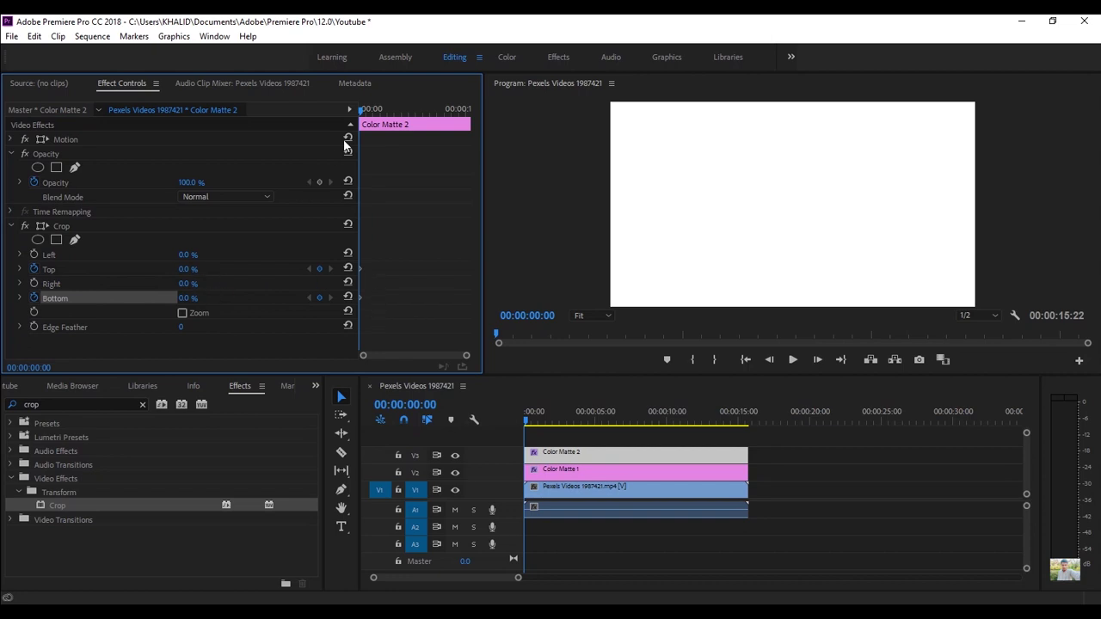
At 00:00:02:24, set Color Matte 2's Top crop to 87% and add a Bottom crop keyframe
drag(362, 115, 382, 135)
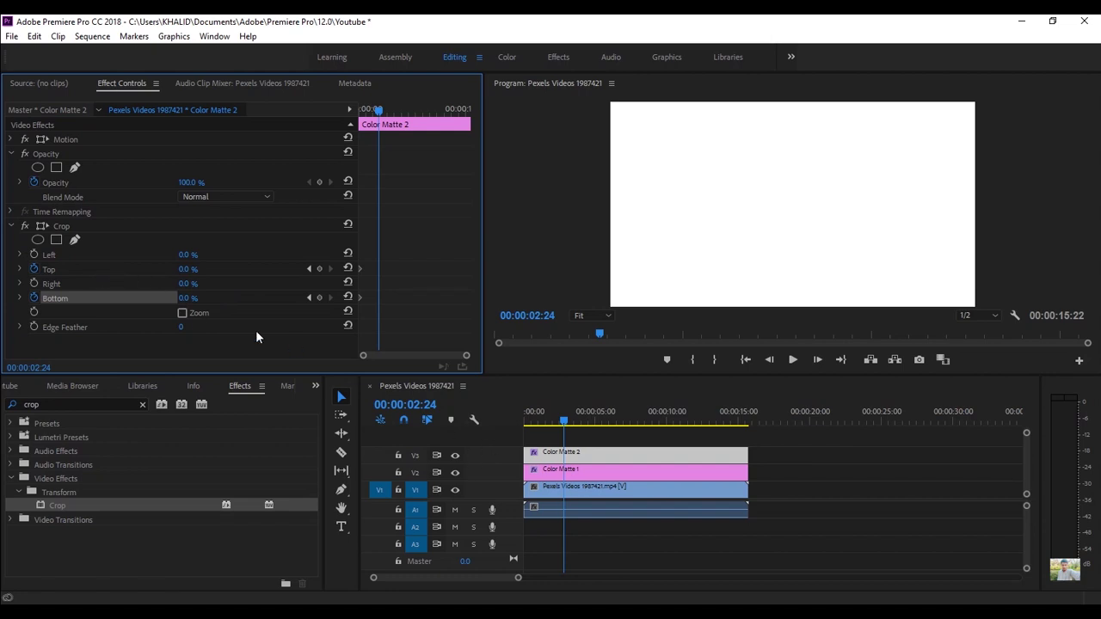
click(196, 266)
text(87)
key(Return)
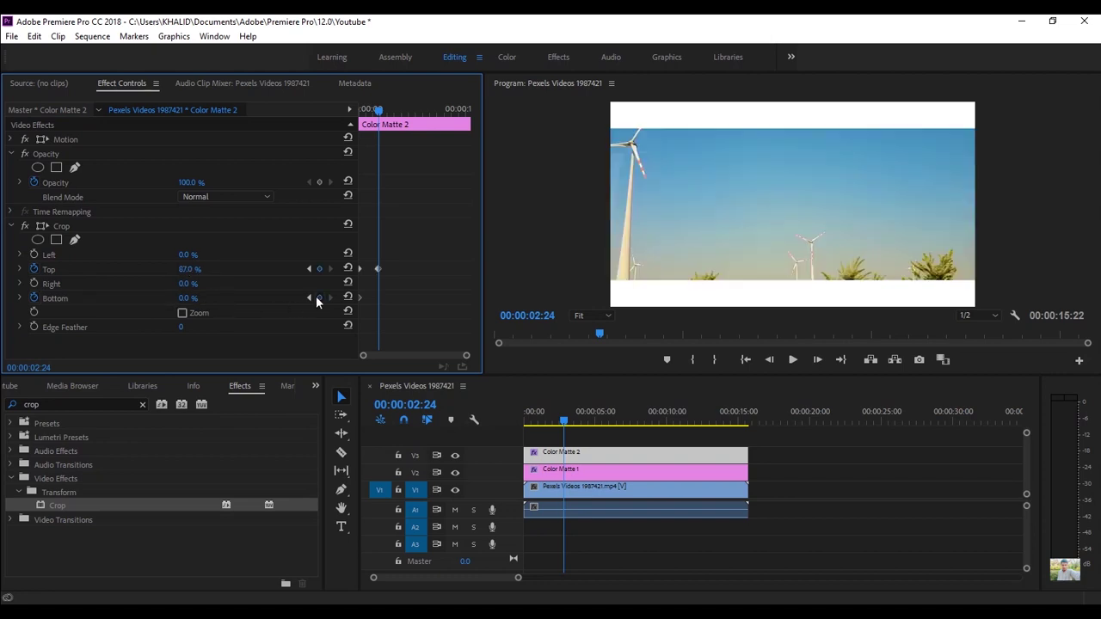
click(317, 297)
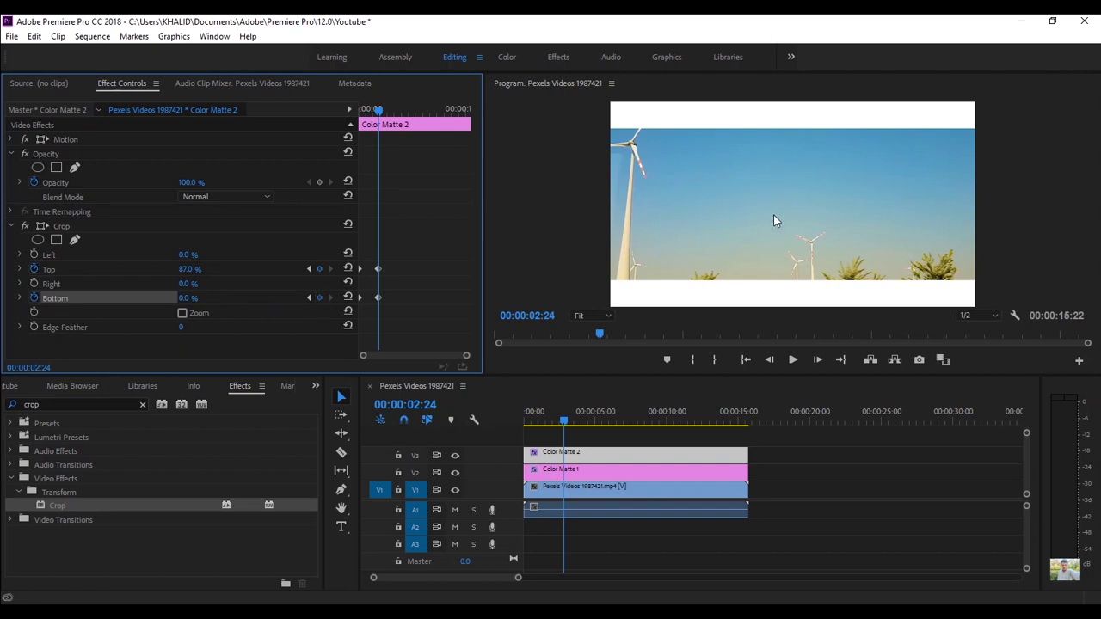
Play the sequence from near its start to preview the opening crop animation
drag(563, 421, 534, 435)
click(799, 360)
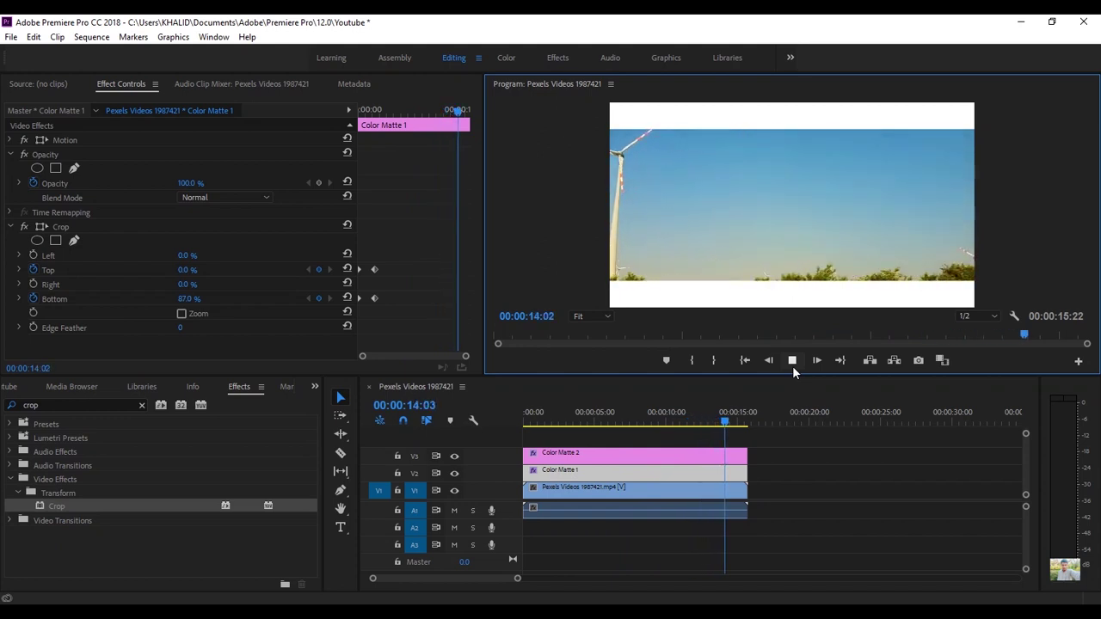
click(792, 362)
Add Top and Bottom crop keyframes on Color Matte 1 at 00:00:11:21
drag(741, 427, 687, 441)
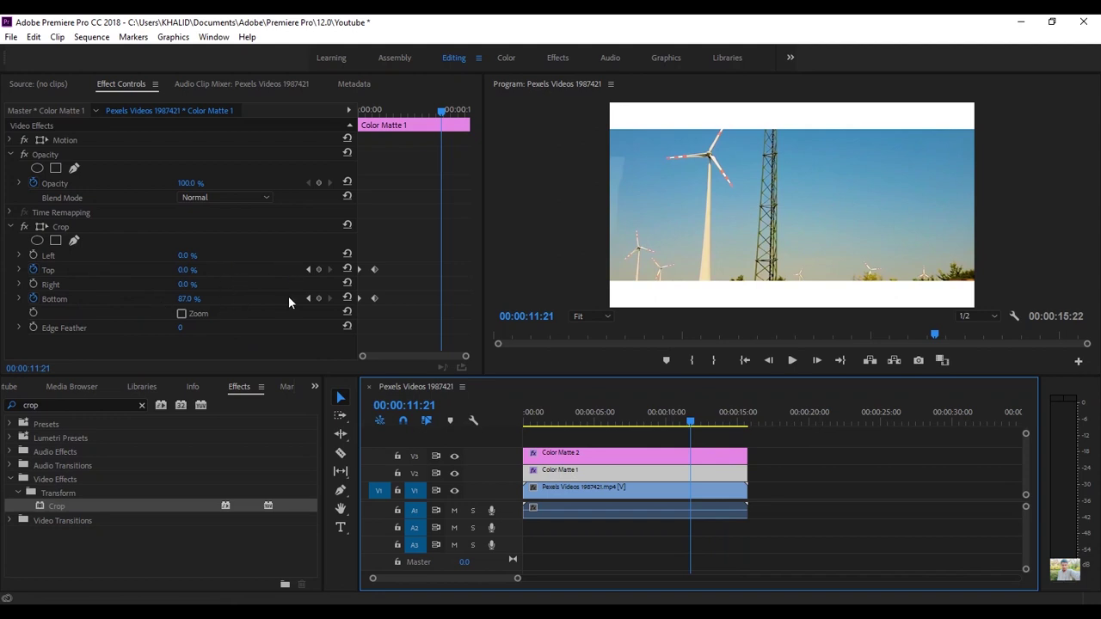
click(316, 271)
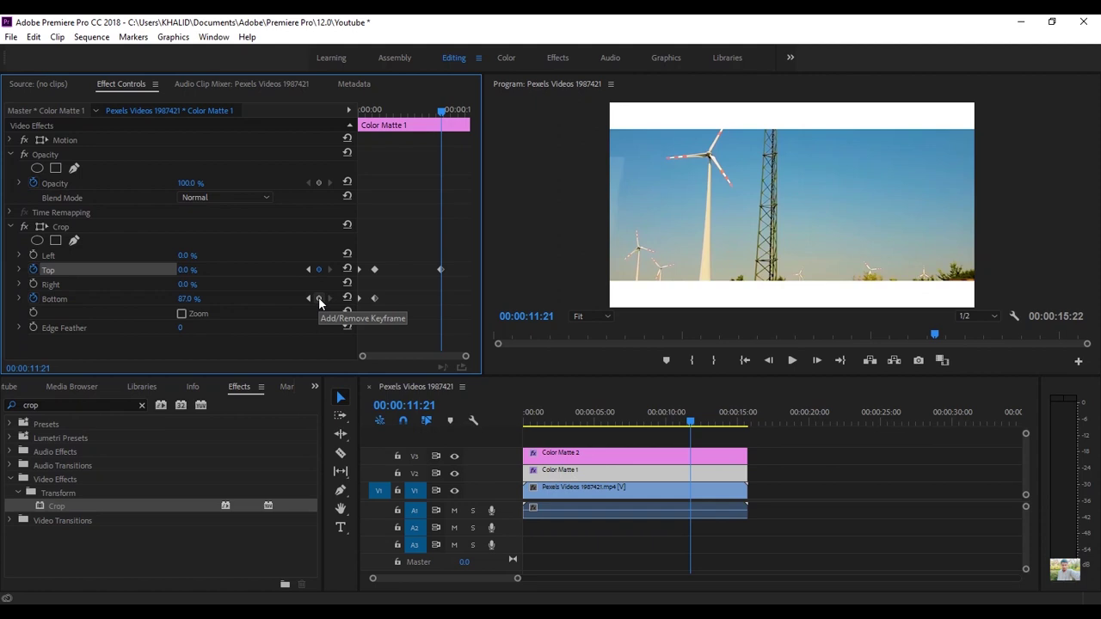
click(318, 298)
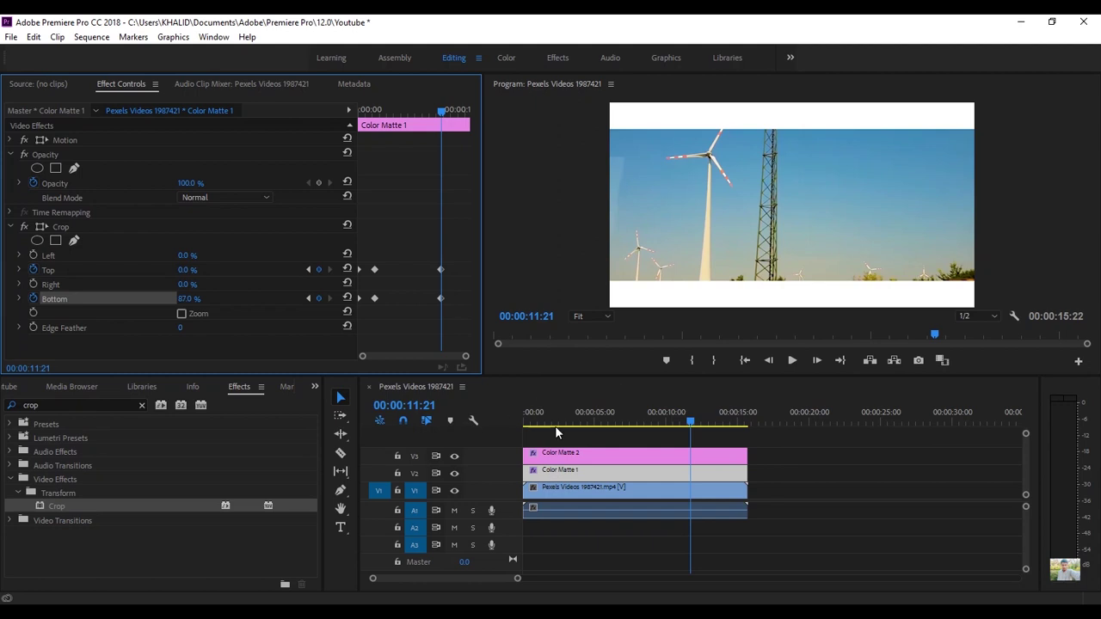
Add Top and Bottom crop keyframes on Color Matte 2 at 00:00:11:21
click(610, 459)
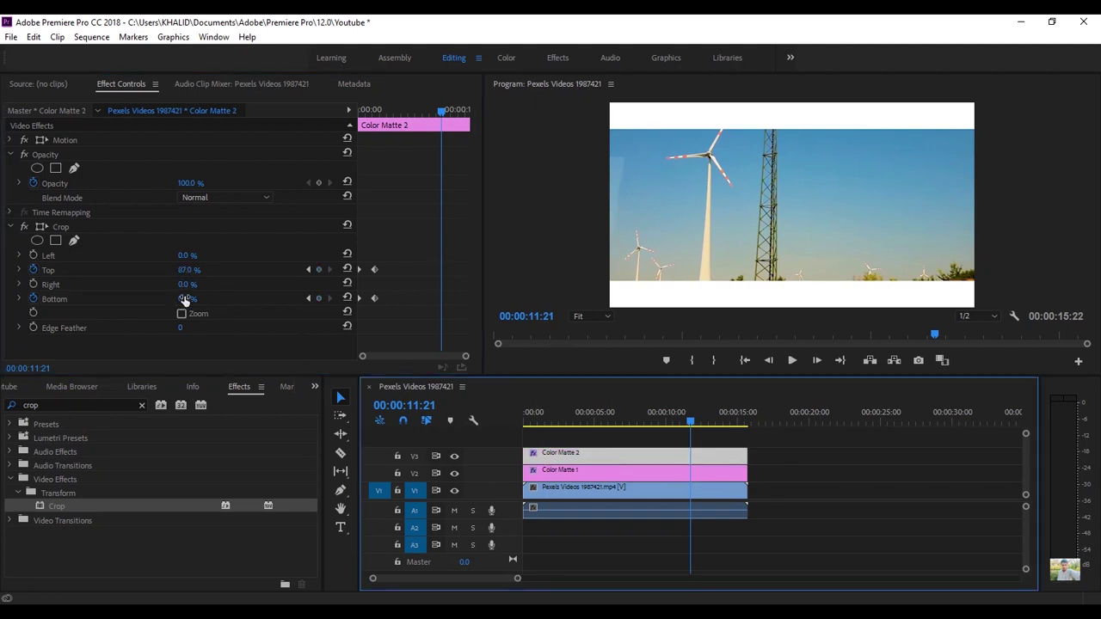
click(319, 270)
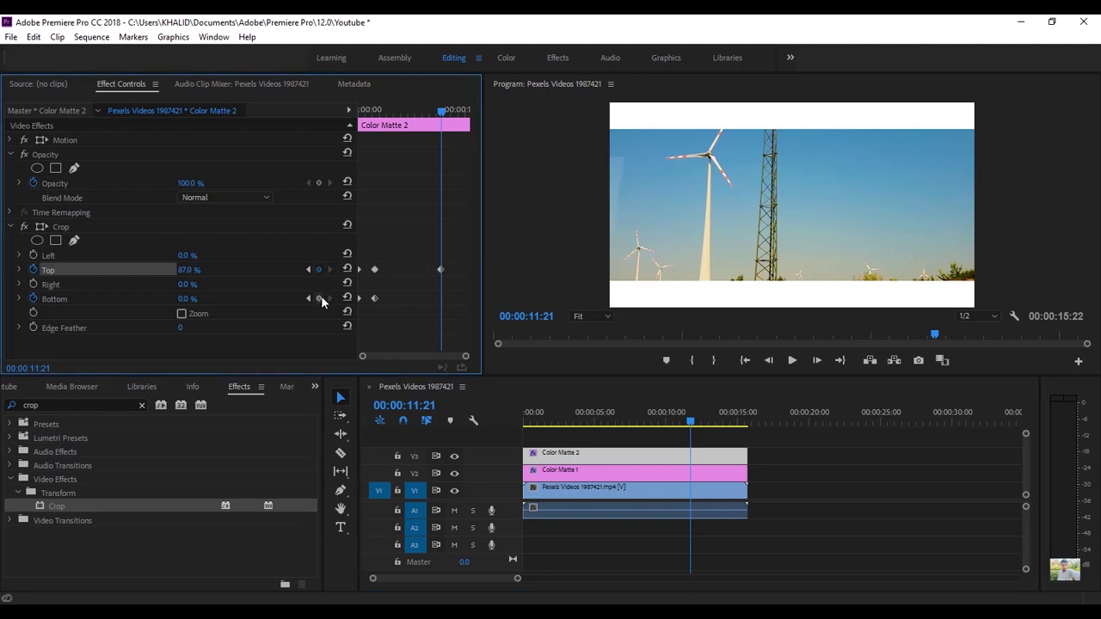
click(319, 298)
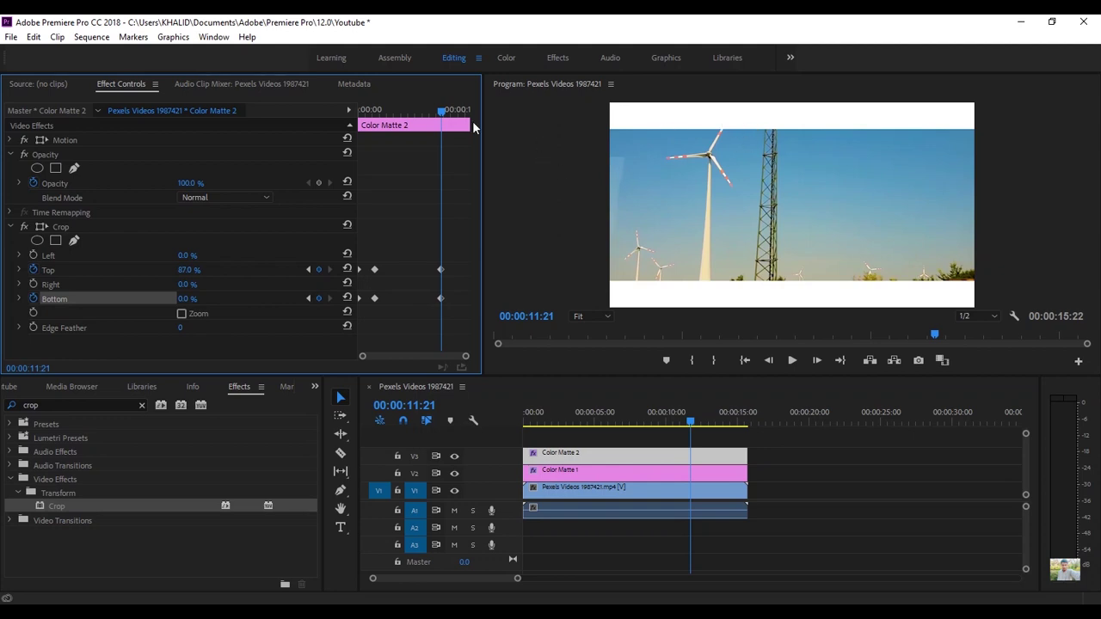
Play the section between the second and third crop keyframes to check how the bars hold
drag(438, 114, 384, 141)
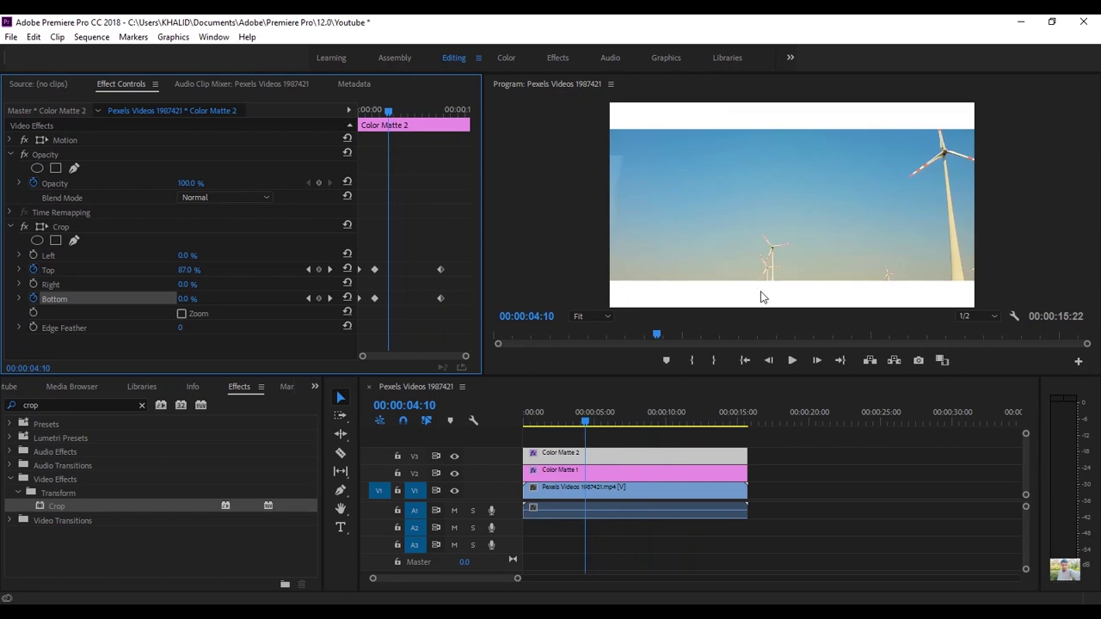
click(791, 360)
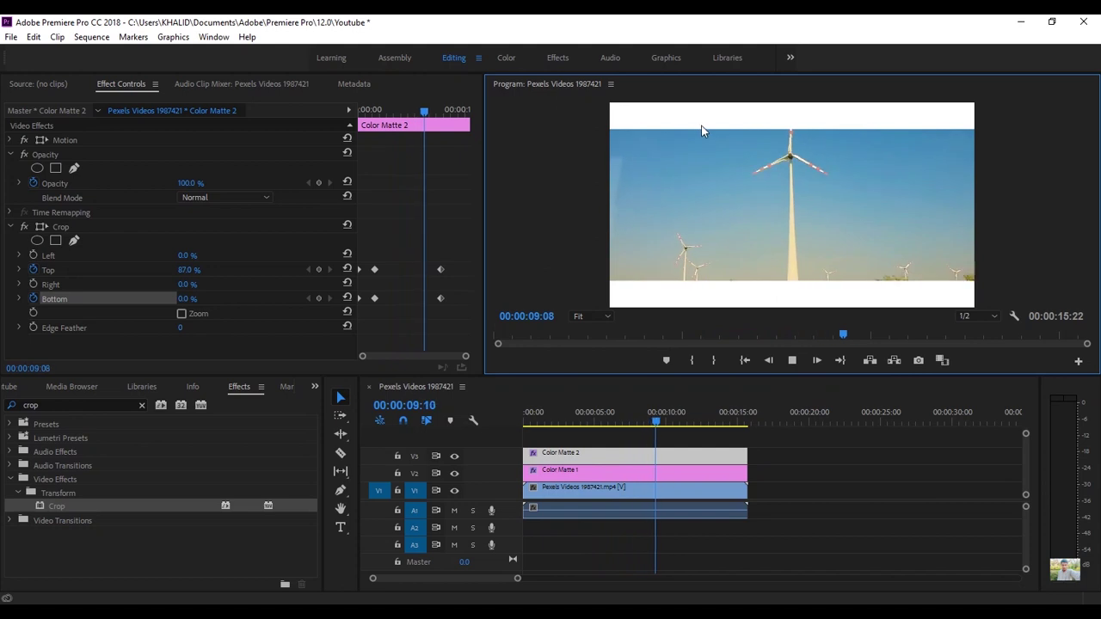
click(790, 361)
At 00:00:15:08, reset Color Matte 2's Top and Bottom crop to 0%, adding closing keyframes
drag(446, 119, 469, 119)
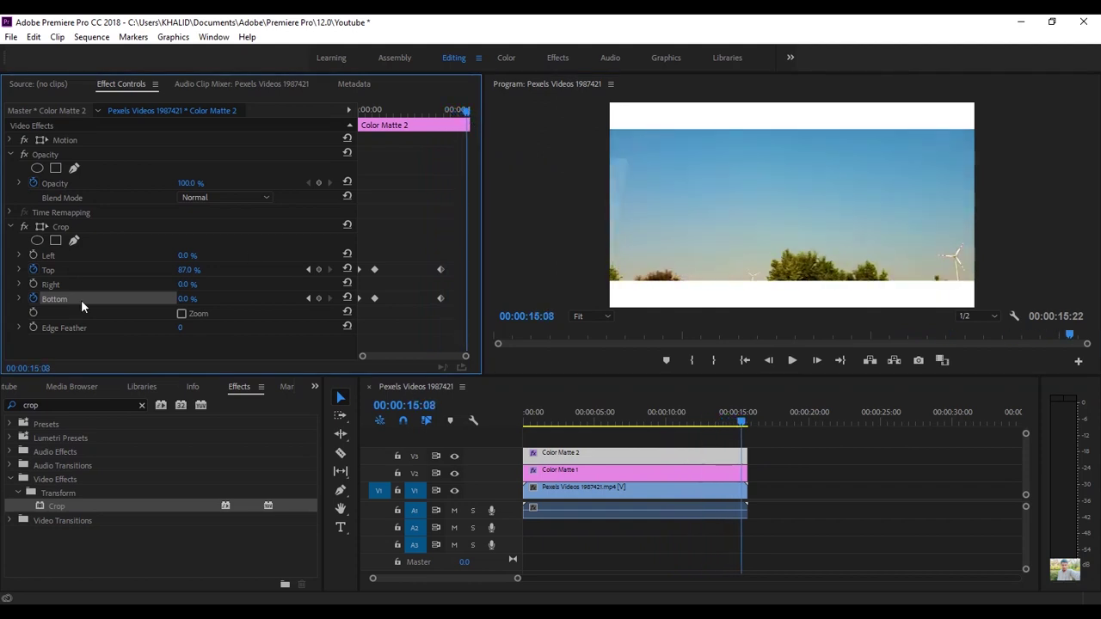
click(346, 270)
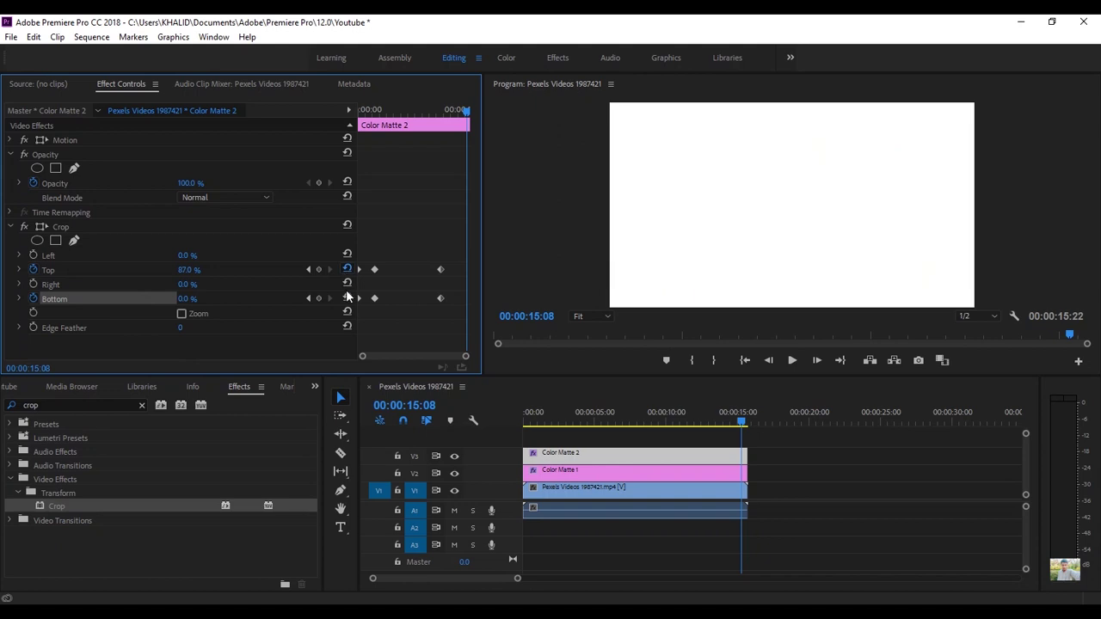
click(347, 299)
Reset Color Matte 1's Top and Bottom crop to 0% at 00:00:15:08, adding closing keyframes
click(713, 469)
click(346, 269)
click(347, 299)
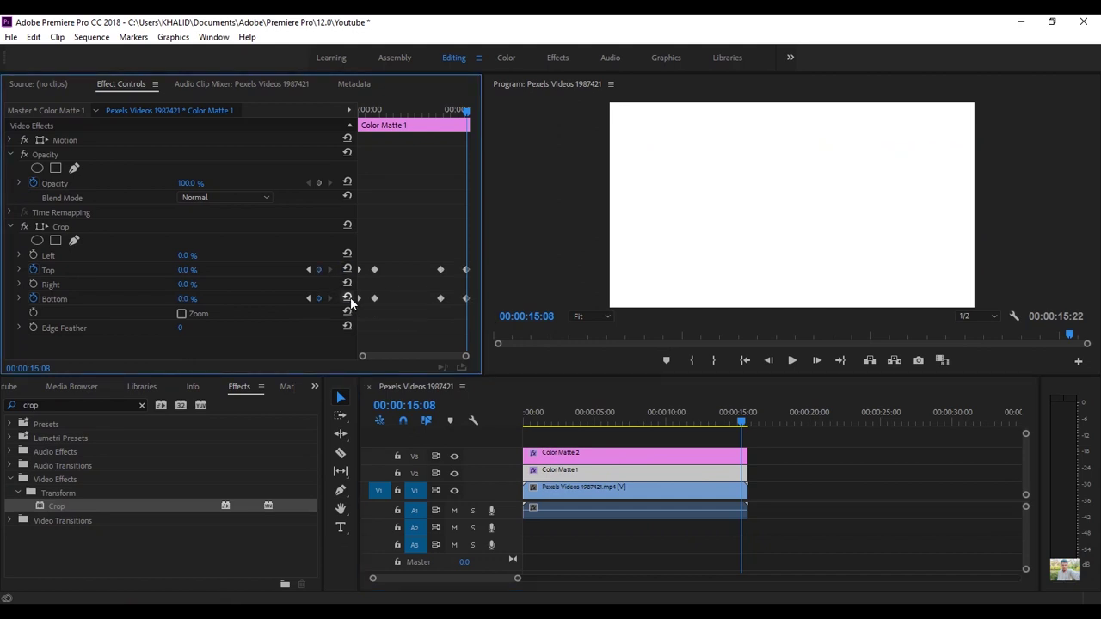
Play the end of the sequence to preview the closing crop animation
drag(741, 425, 685, 427)
click(786, 363)
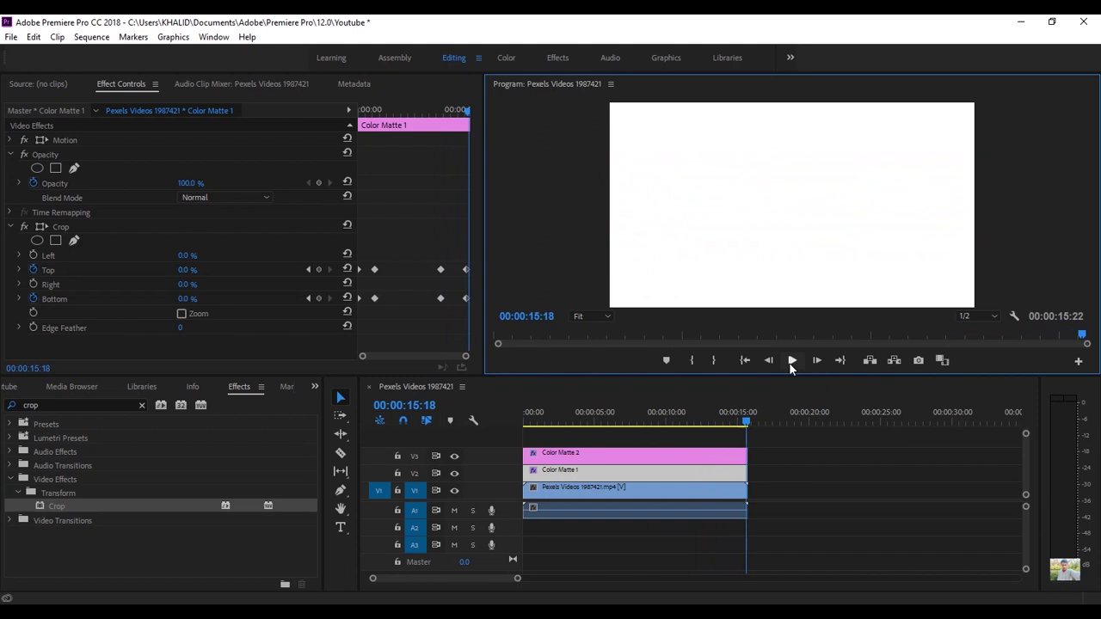
drag(756, 423, 675, 449)
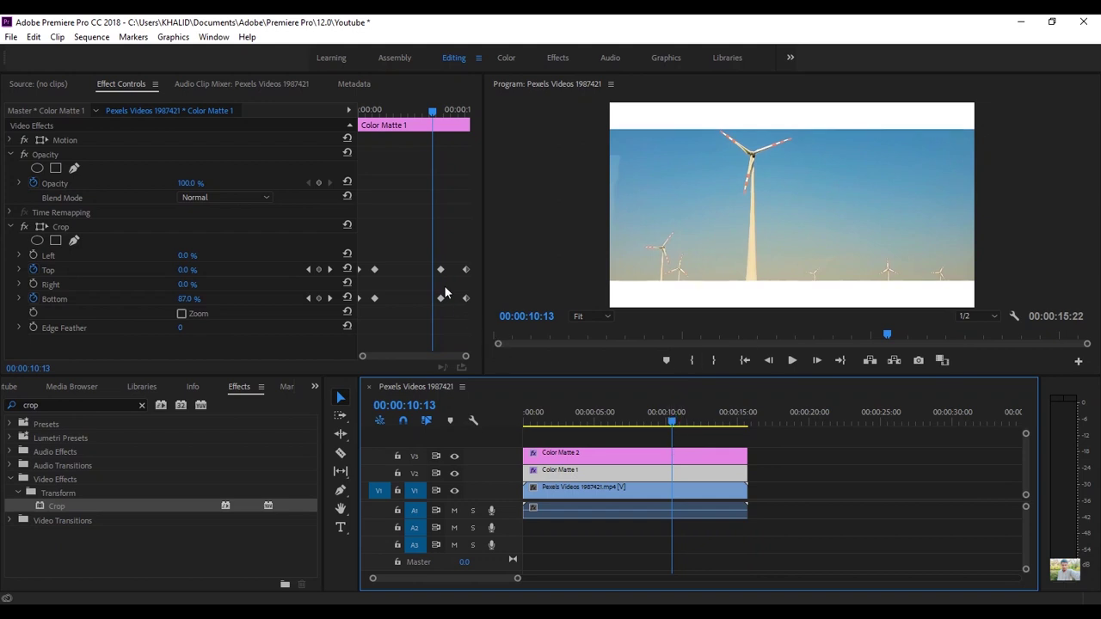
On Color Matte 1, apply Ease Out to the second pair of Top and Bottom crop keyframes and Ease In to the first pair
click(386, 266)
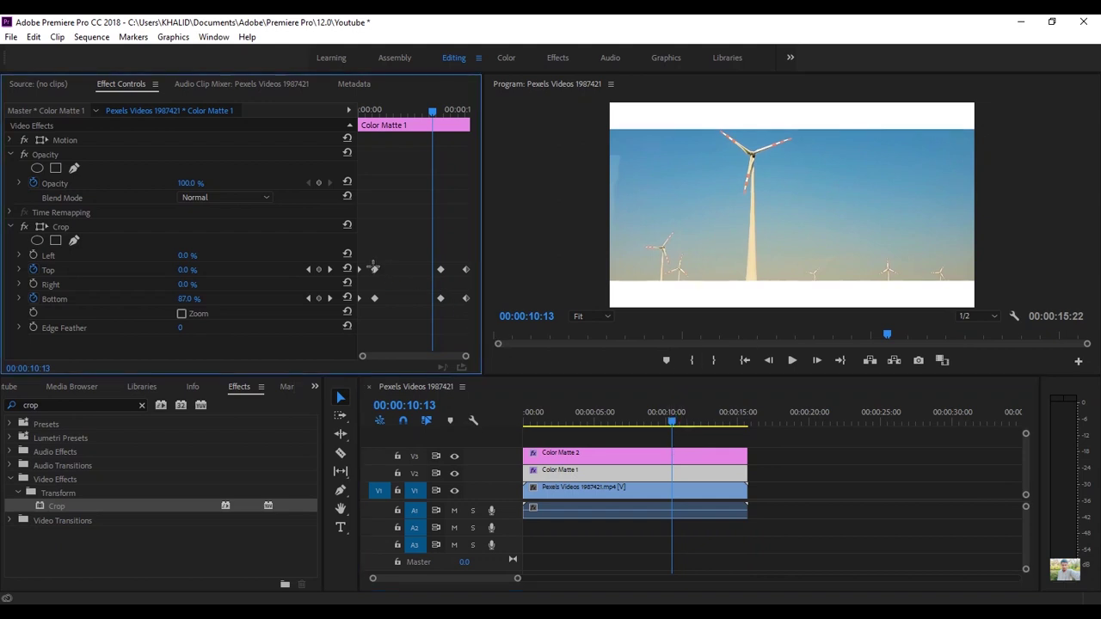
right_click(374, 298)
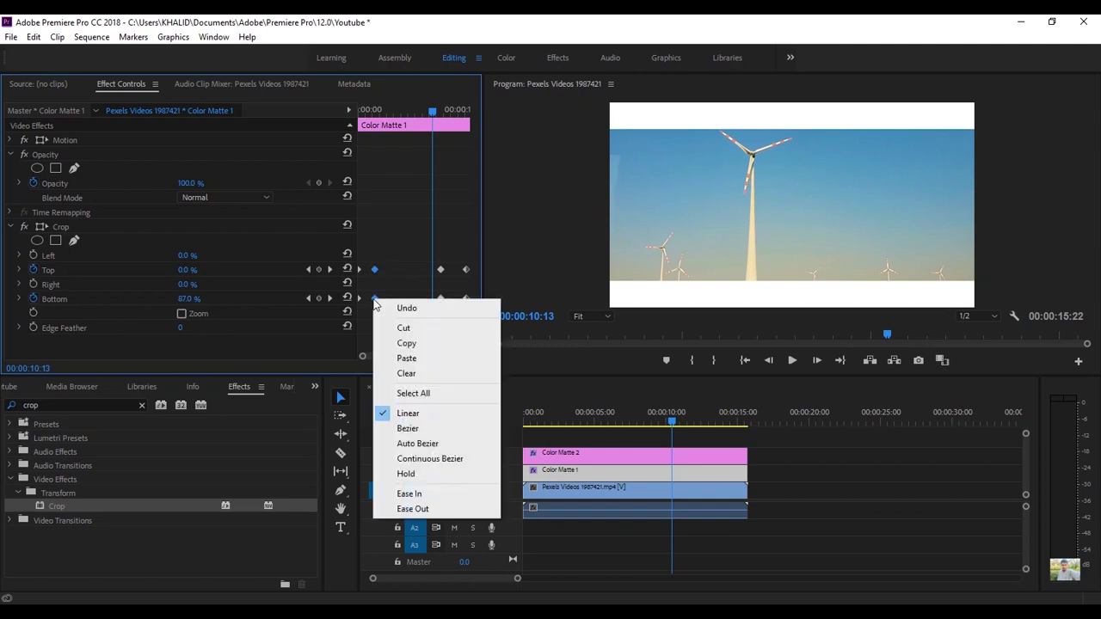
click(413, 509)
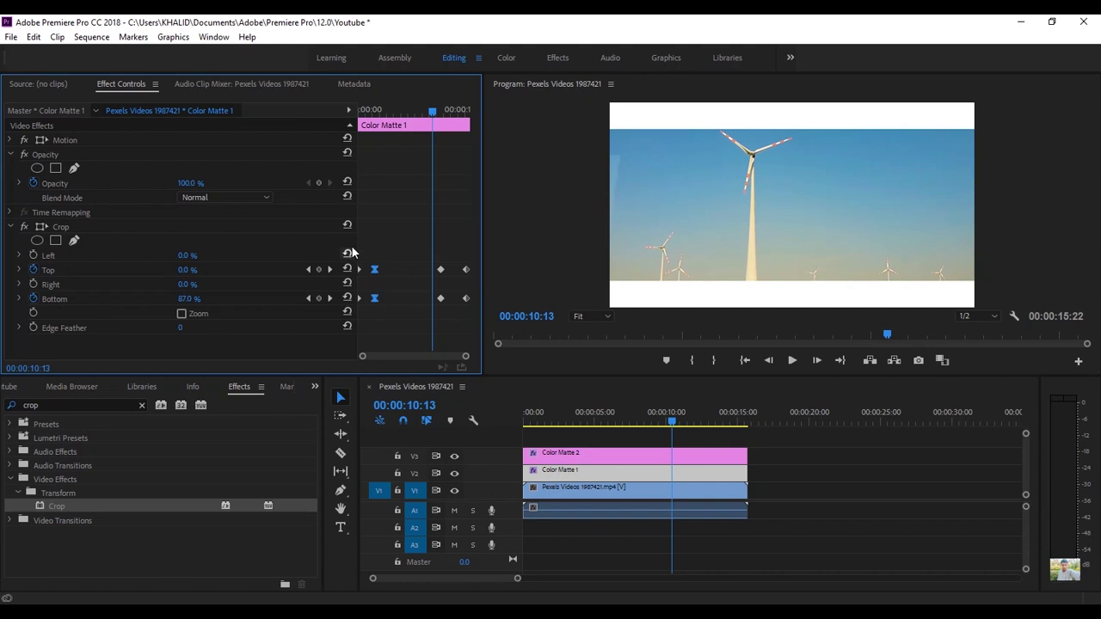
click(368, 251)
drag(356, 304, 363, 301)
right_click(361, 302)
click(402, 493)
On Color Matte 1, apply Ease Out to the third pair of crop keyframes and Ease In to the last pair
drag(445, 290, 441, 302)
right_click(440, 301)
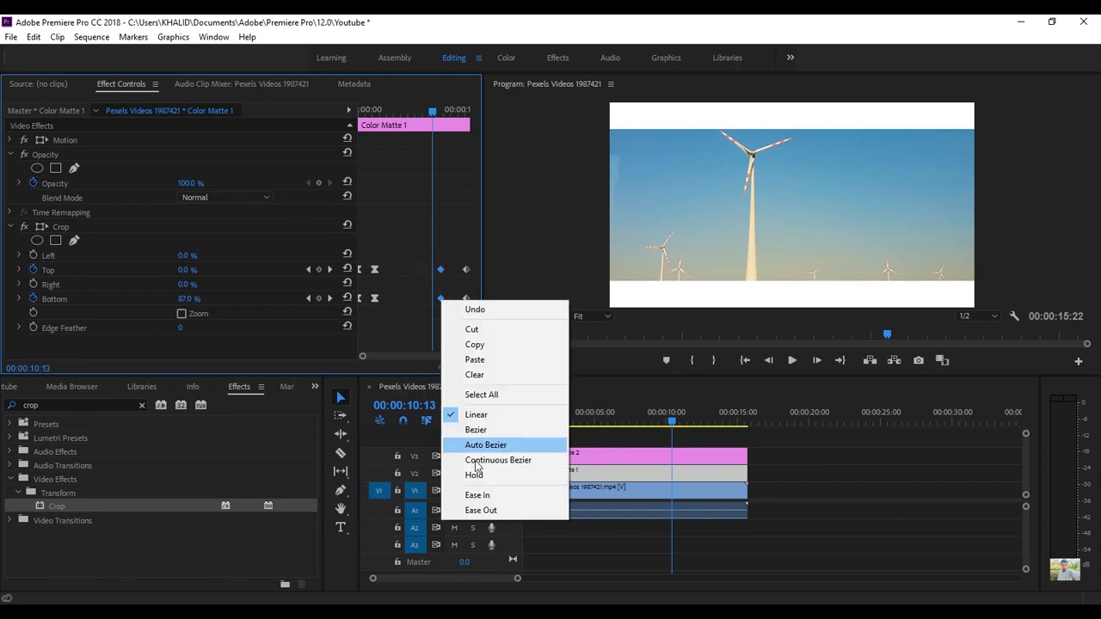
click(480, 510)
drag(461, 270, 468, 301)
right_click(466, 308)
click(499, 499)
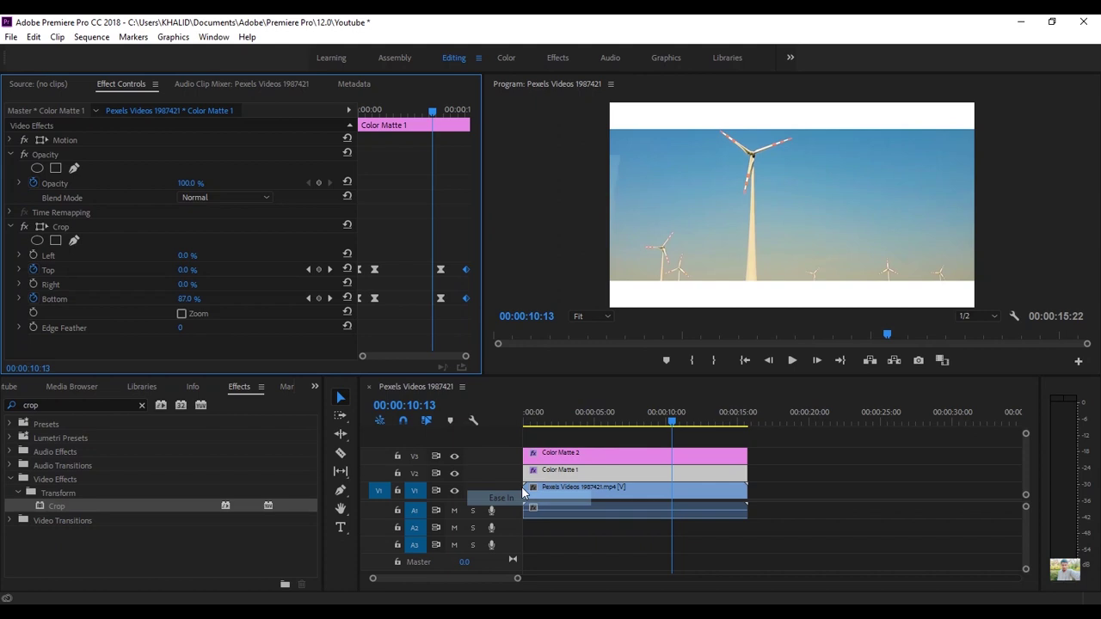
On Color Matte 2, apply Ease Out to the second pair of Top and Bottom crop keyframes and Ease In to the first pair
click(581, 456)
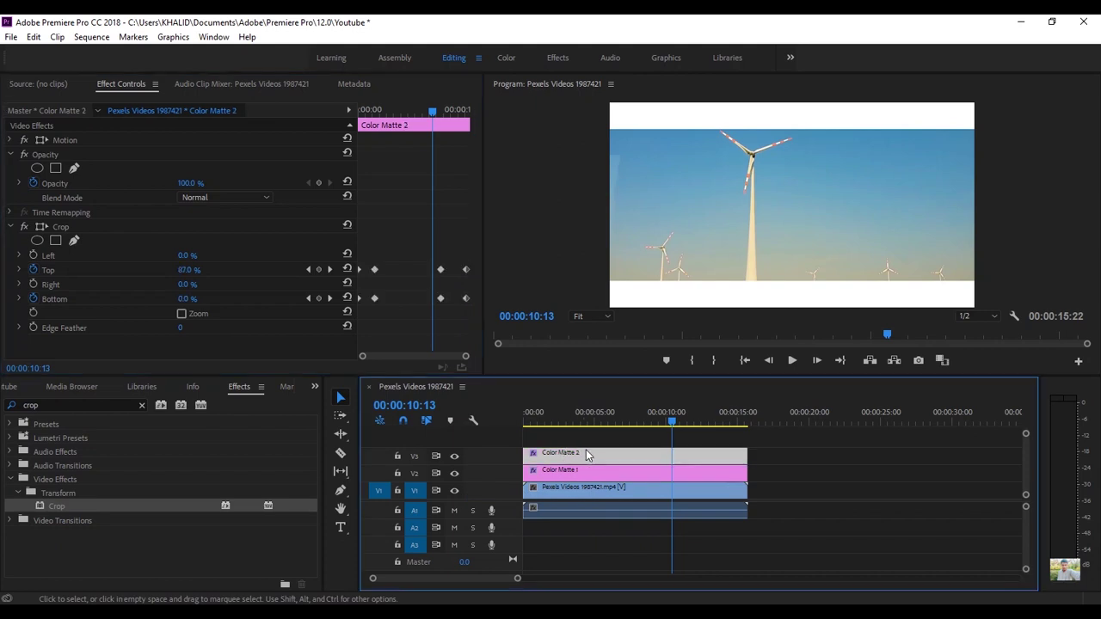
drag(389, 262, 370, 307)
right_click(374, 301)
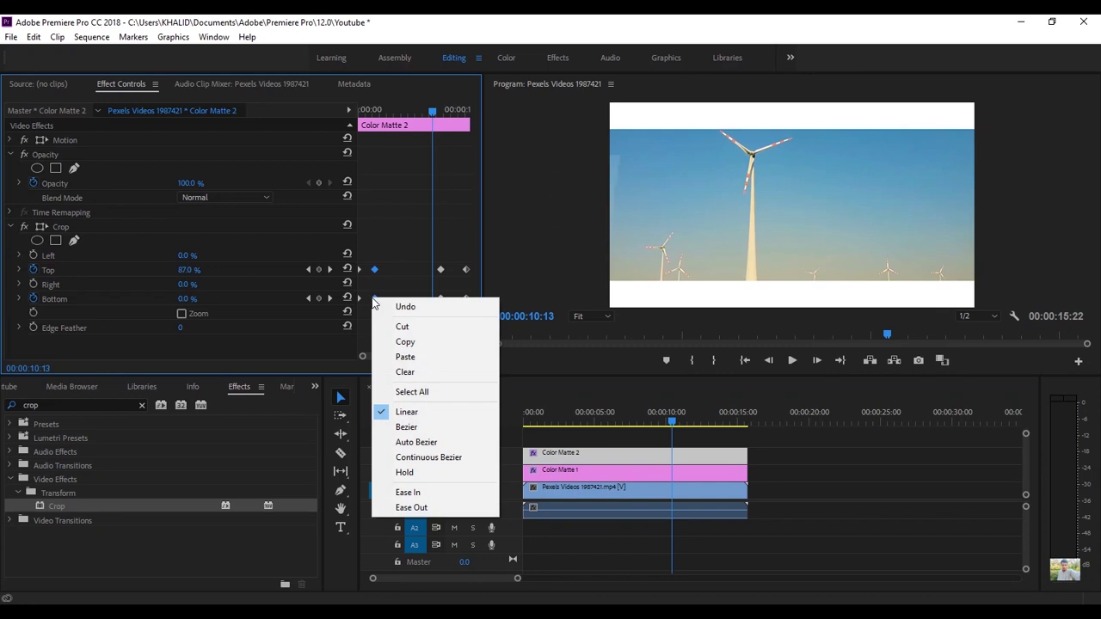
click(417, 508)
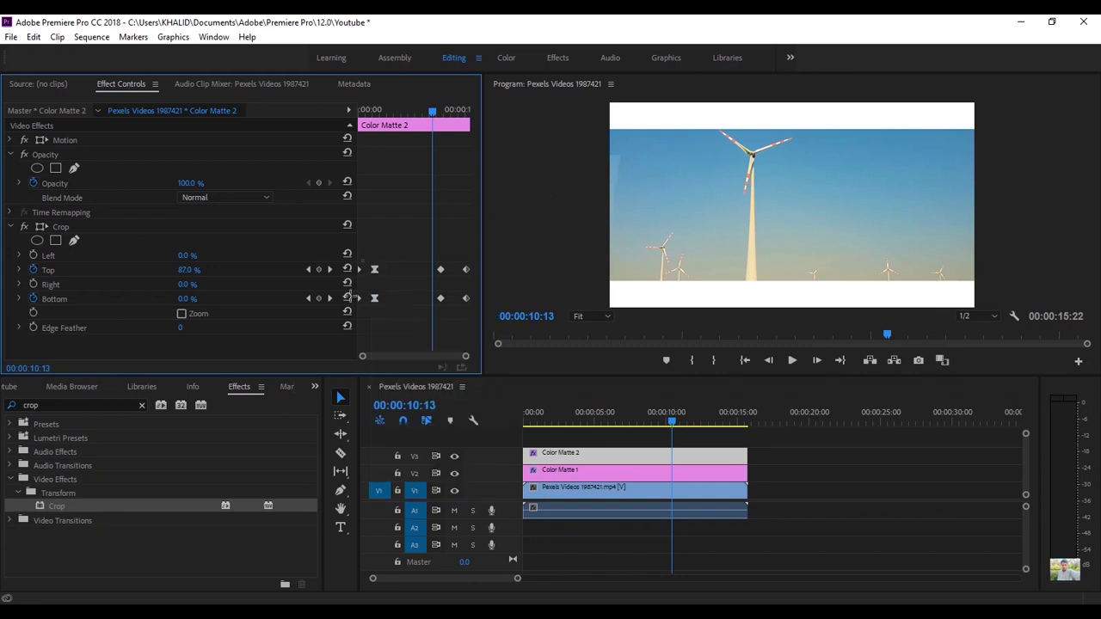
right_click(358, 300)
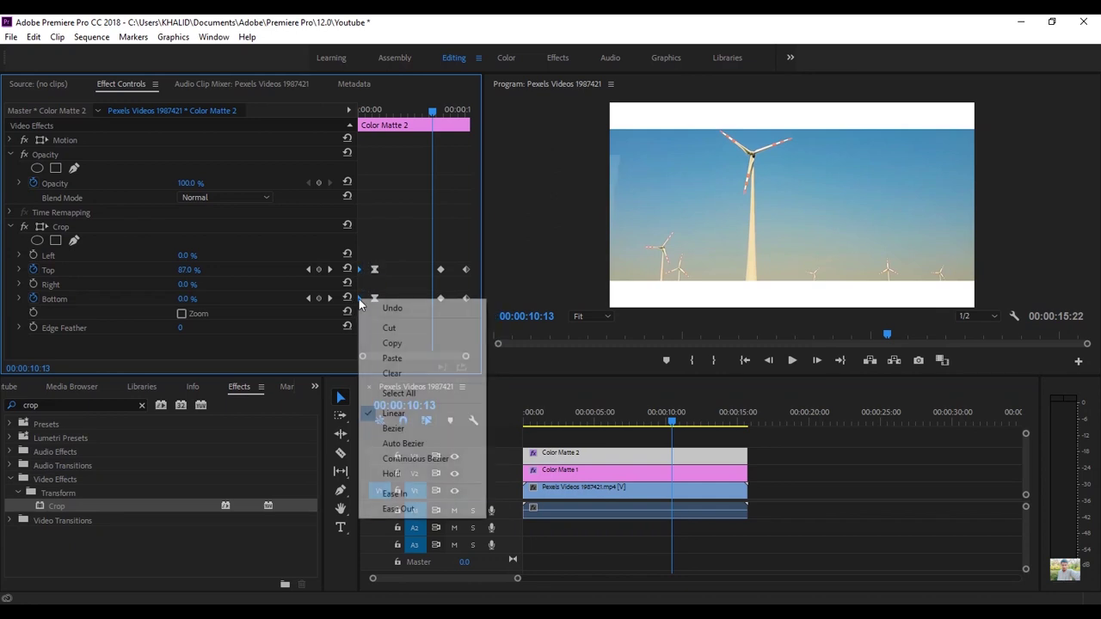
click(411, 493)
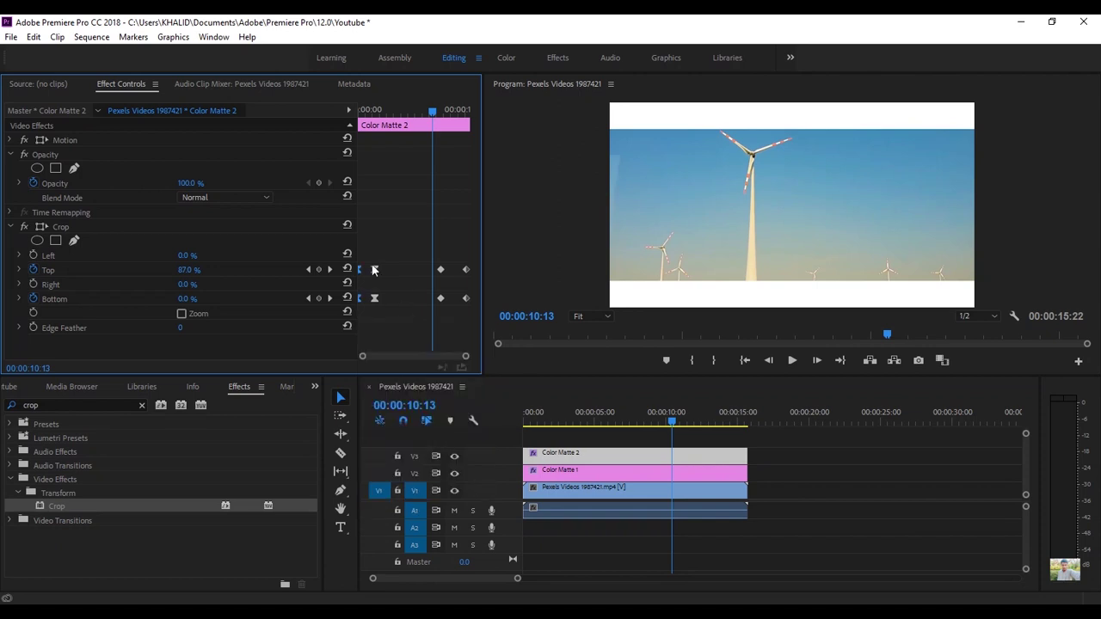
On Color Matte 2, apply Ease Out to the third pair of crop keyframes and Ease In to the last pair
drag(444, 289, 445, 304)
right_click(446, 305)
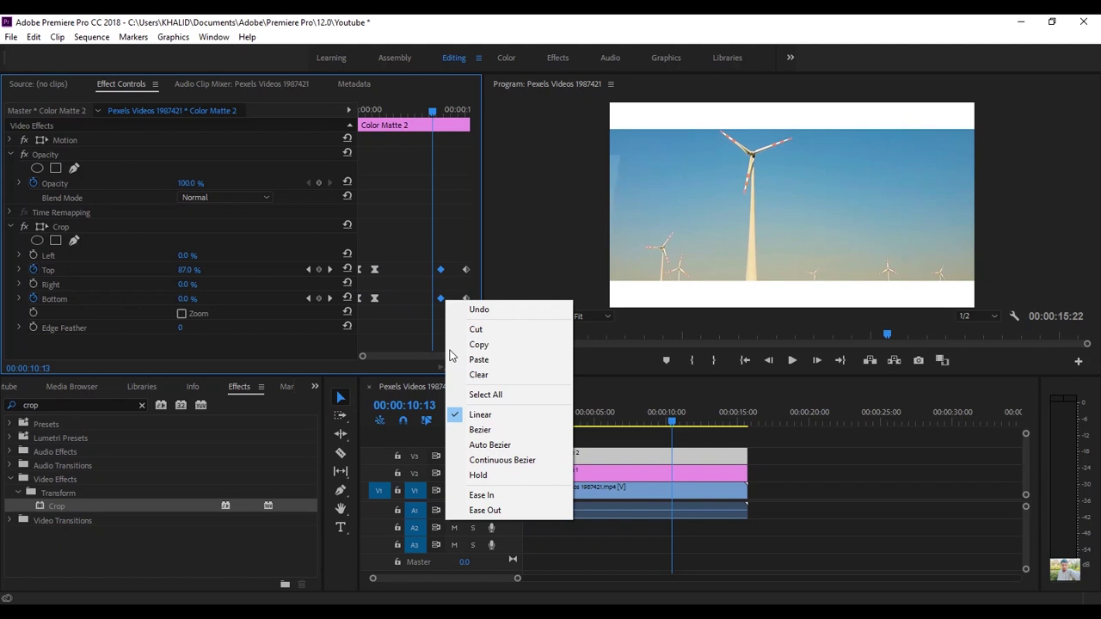
click(494, 511)
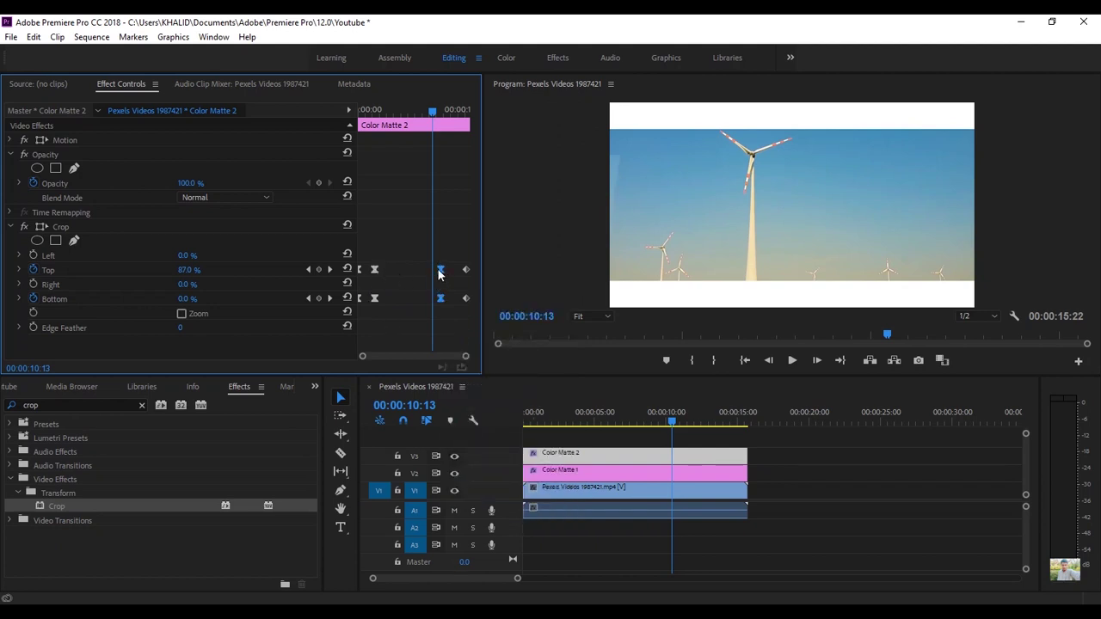
drag(454, 263, 467, 303)
right_click(466, 300)
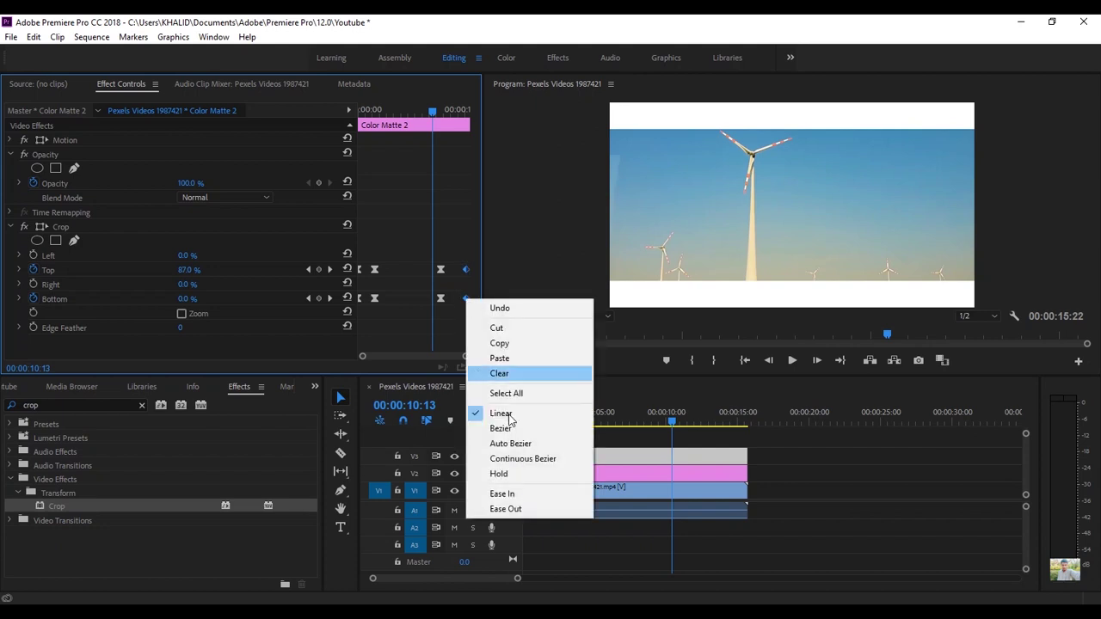
click(502, 493)
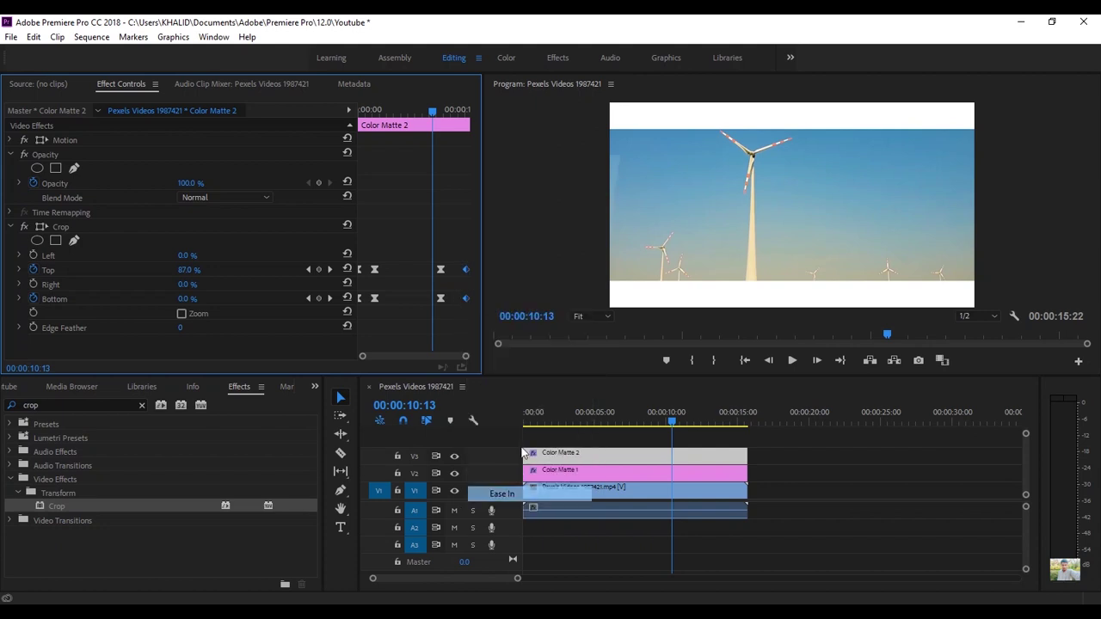
Play the whole sequence from 00:00:00:00 and replay the closing from 00:00:10:12 to check the eased animation
click(655, 424)
drag(655, 423, 505, 454)
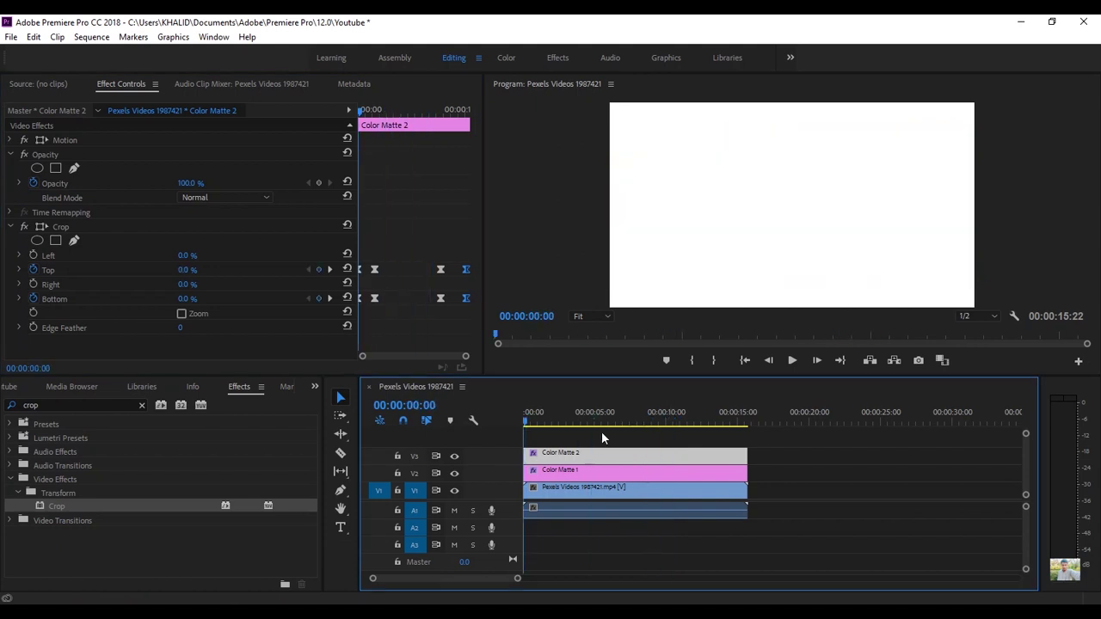
click(791, 361)
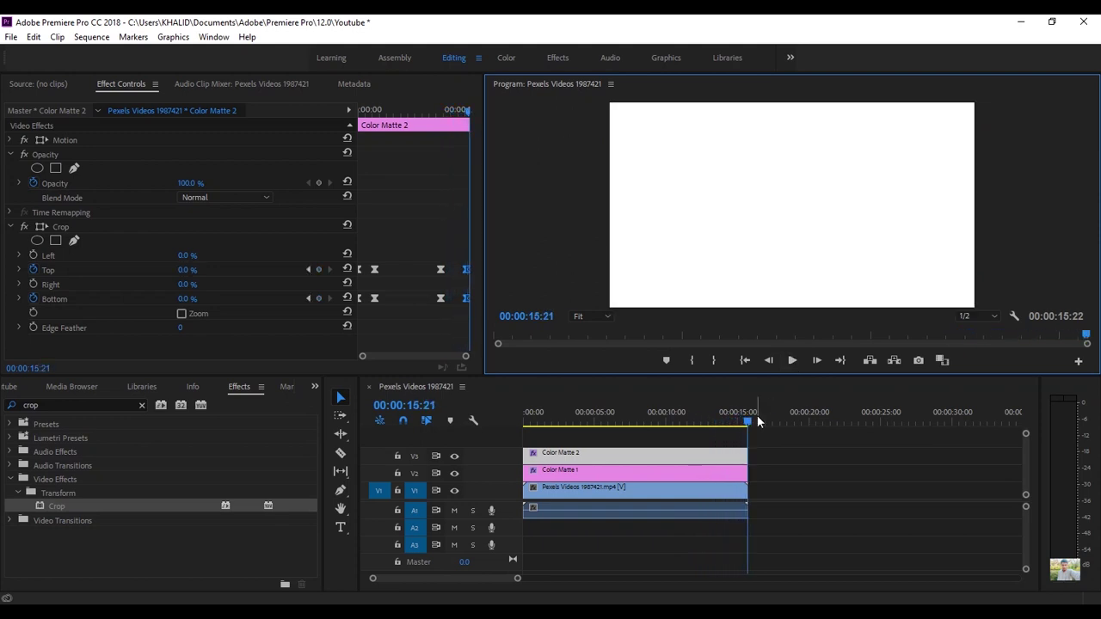
drag(747, 425, 671, 444)
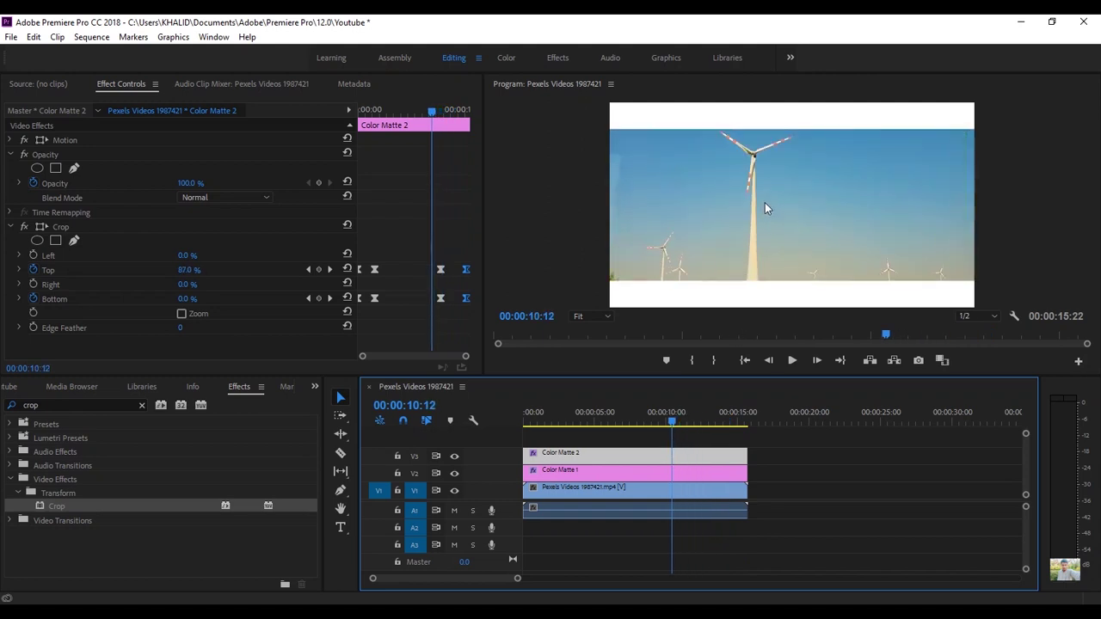
click(793, 362)
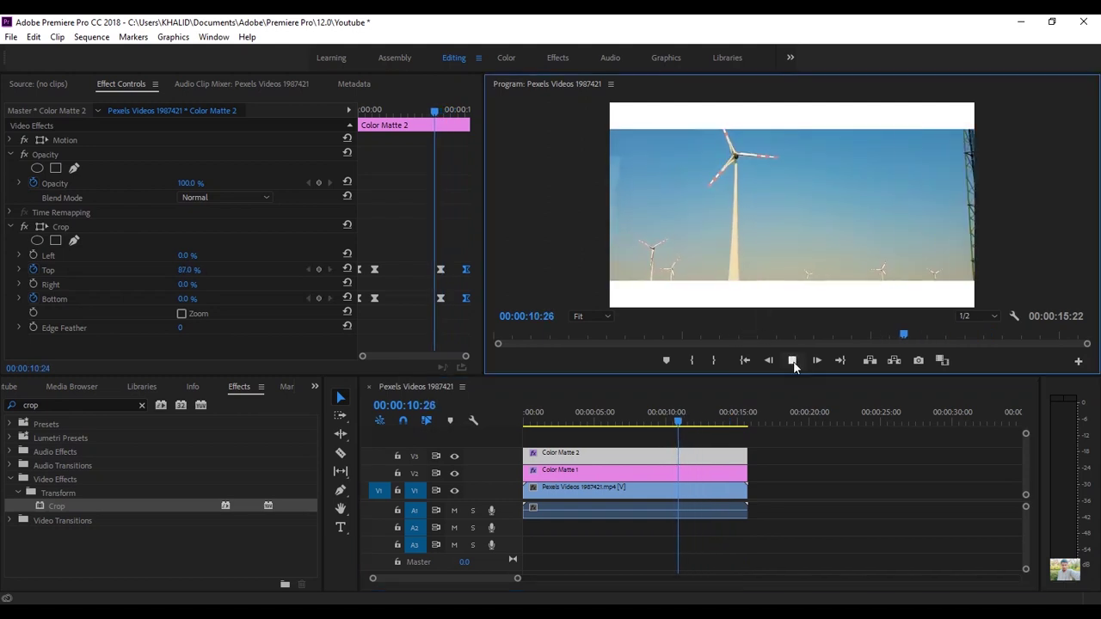
click(792, 361)
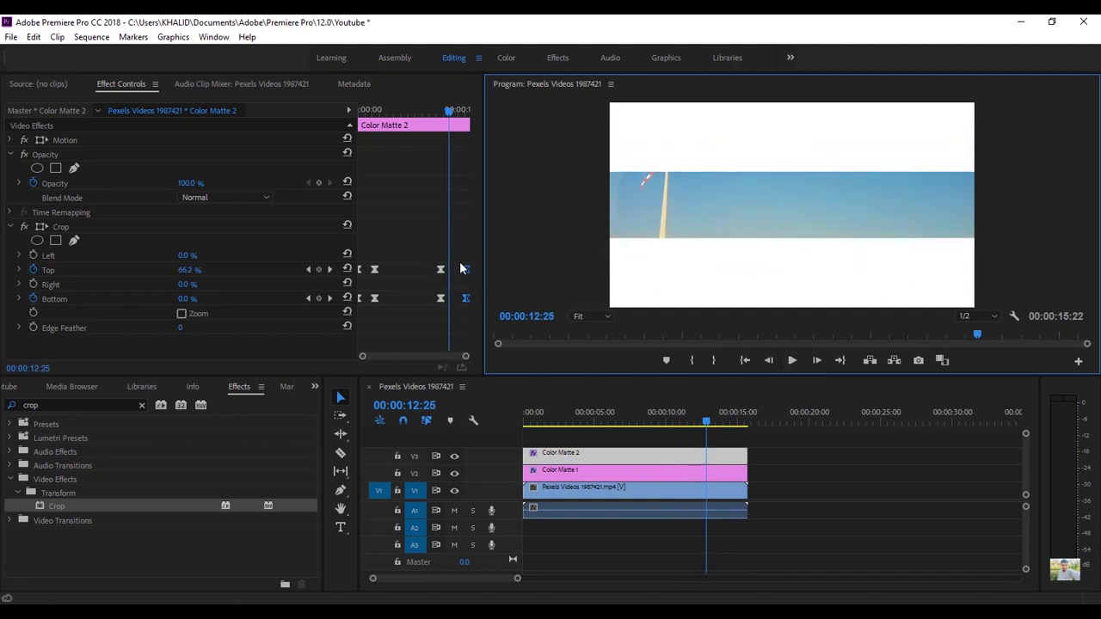
Move Color Matte 2's third pair of Top and Bottom crop keyframes earlier, to about 00:00:10:24
click(436, 269)
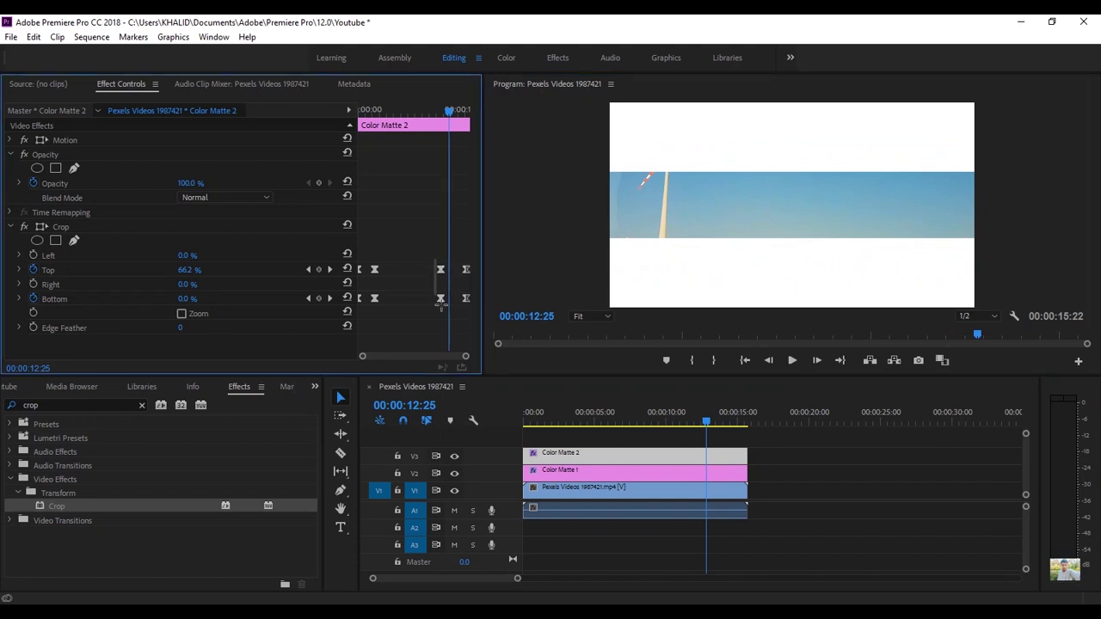
drag(442, 301, 435, 300)
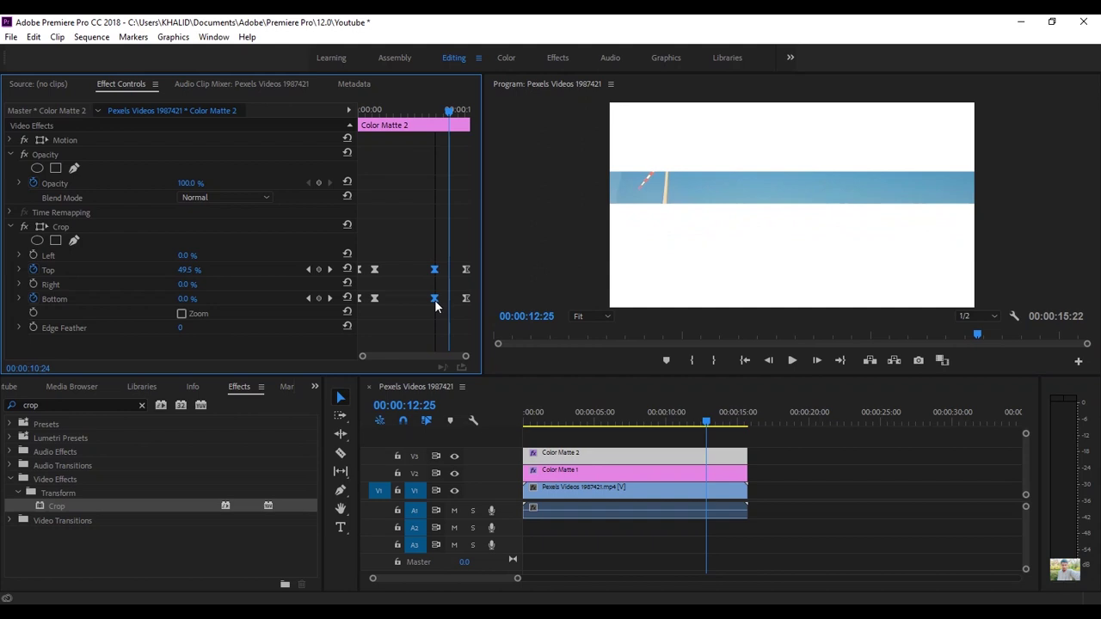
On Color Matte 1, move the third pair of Top and Bottom crop keyframes earlier, close to Color Matte 2's third pair
click(587, 471)
click(439, 269)
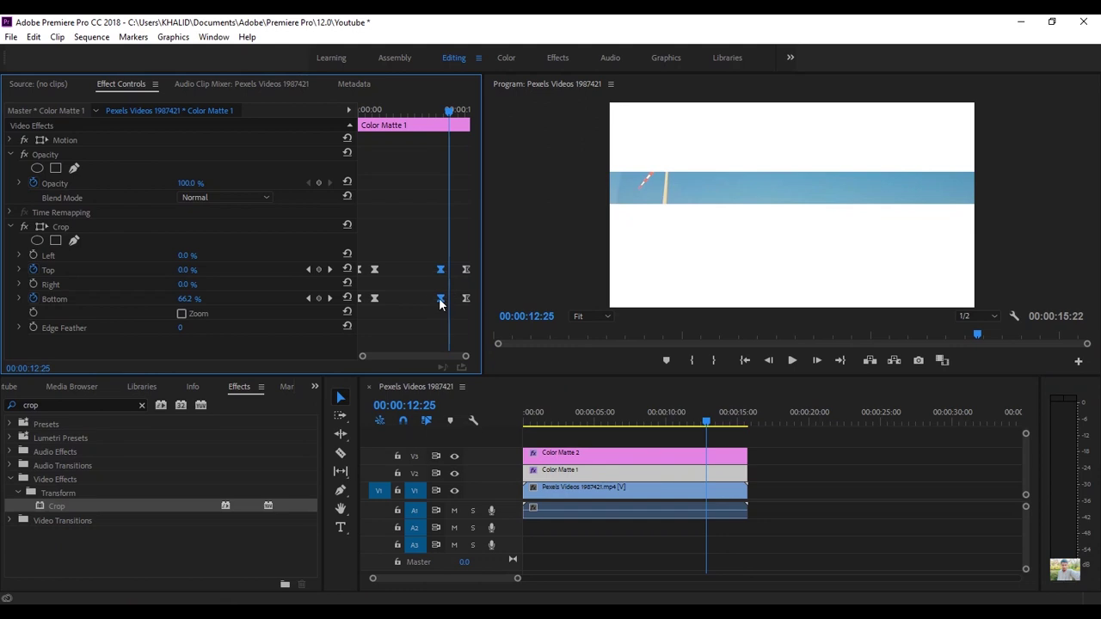
drag(438, 298, 436, 298)
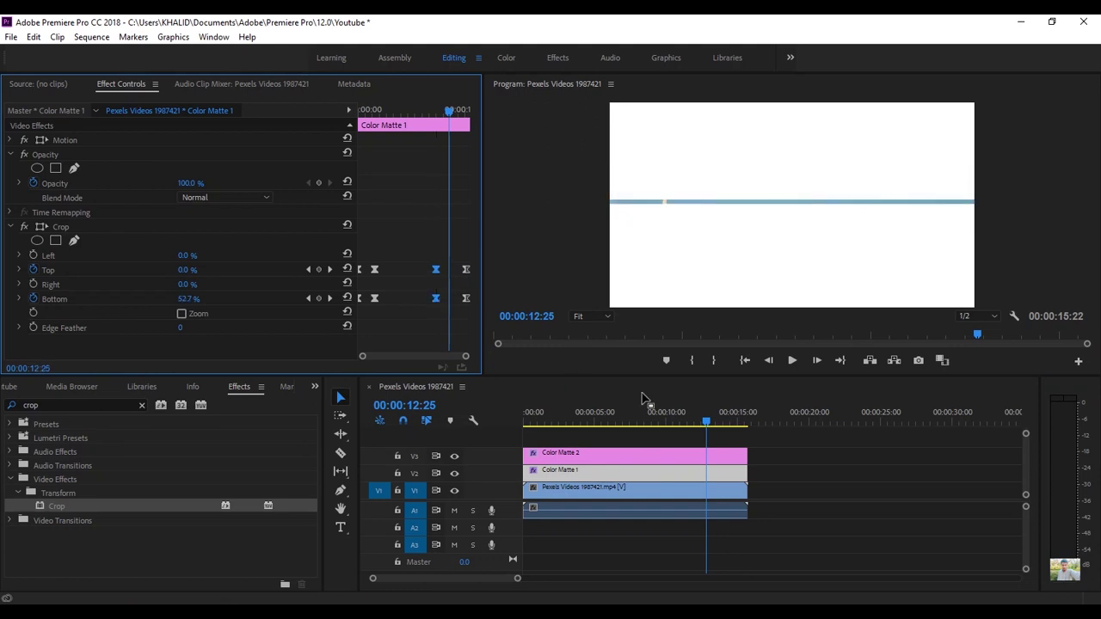
Play the closing from 00:00:10:05 to check the retimed bars
drag(703, 424, 669, 422)
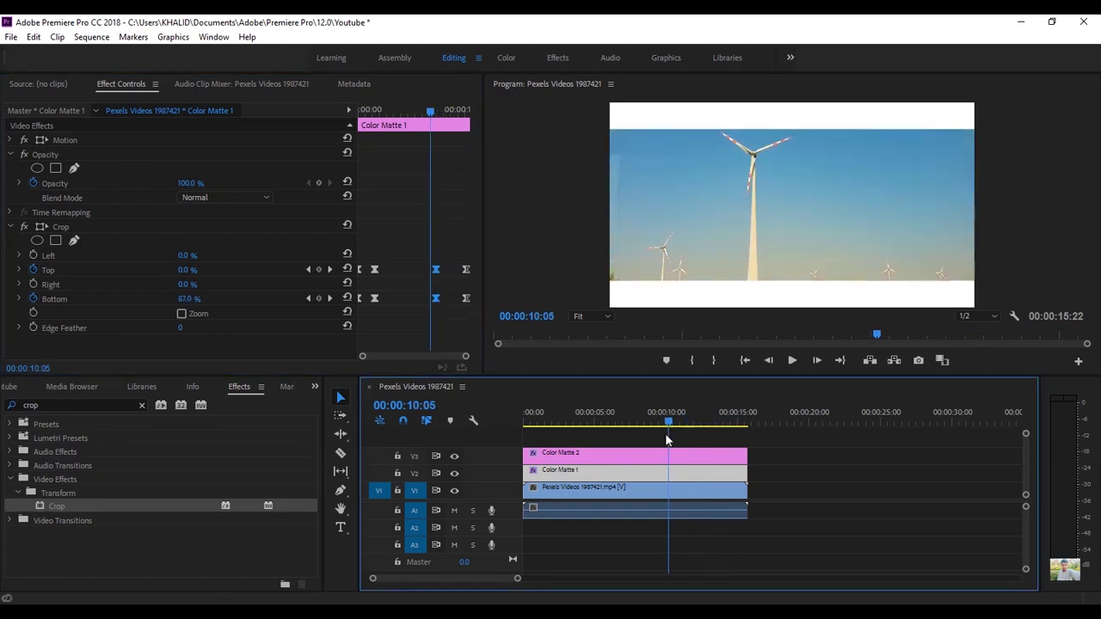
click(791, 361)
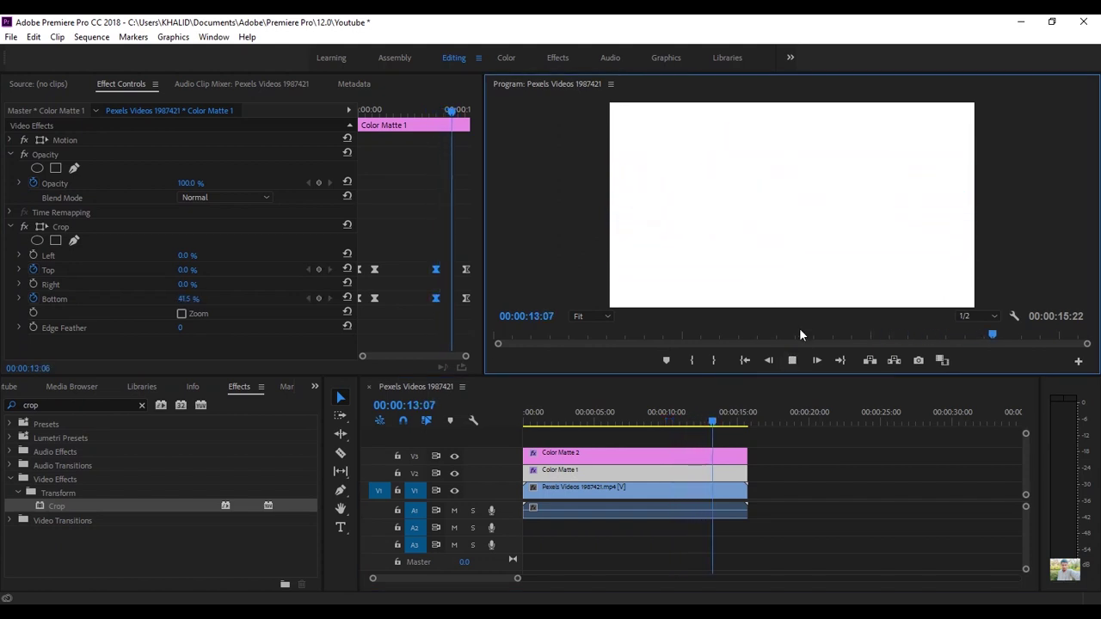
click(792, 361)
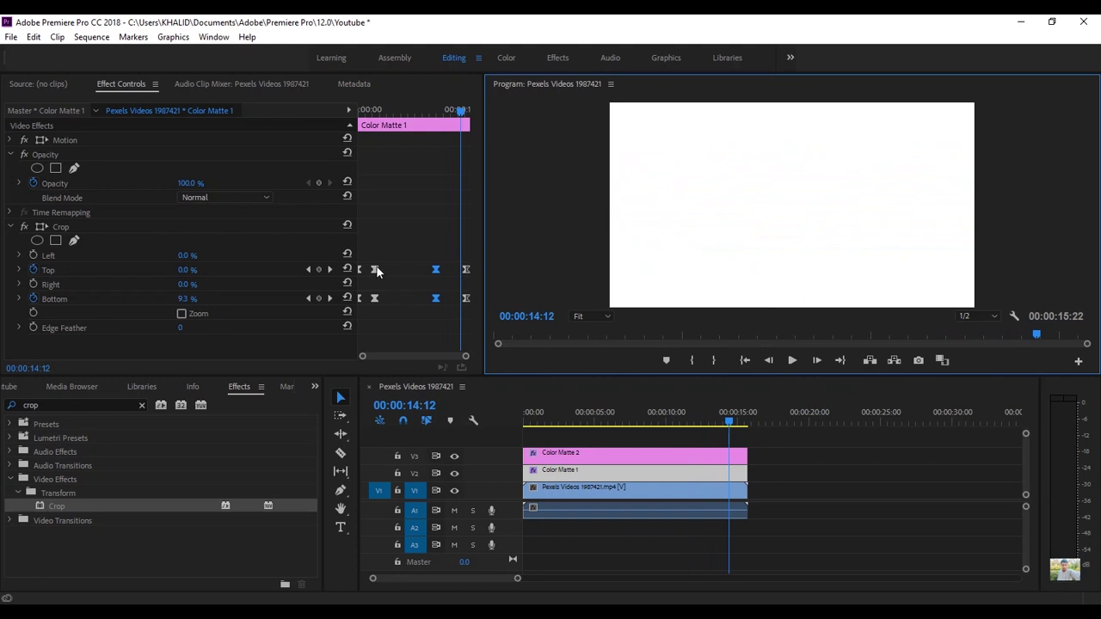
On Color Matte 1, move the second pair of crop keyframes slightly earlier, just before 00:00:02:10, and play the opening from the start
click(370, 269)
drag(375, 304, 373, 299)
click(527, 415)
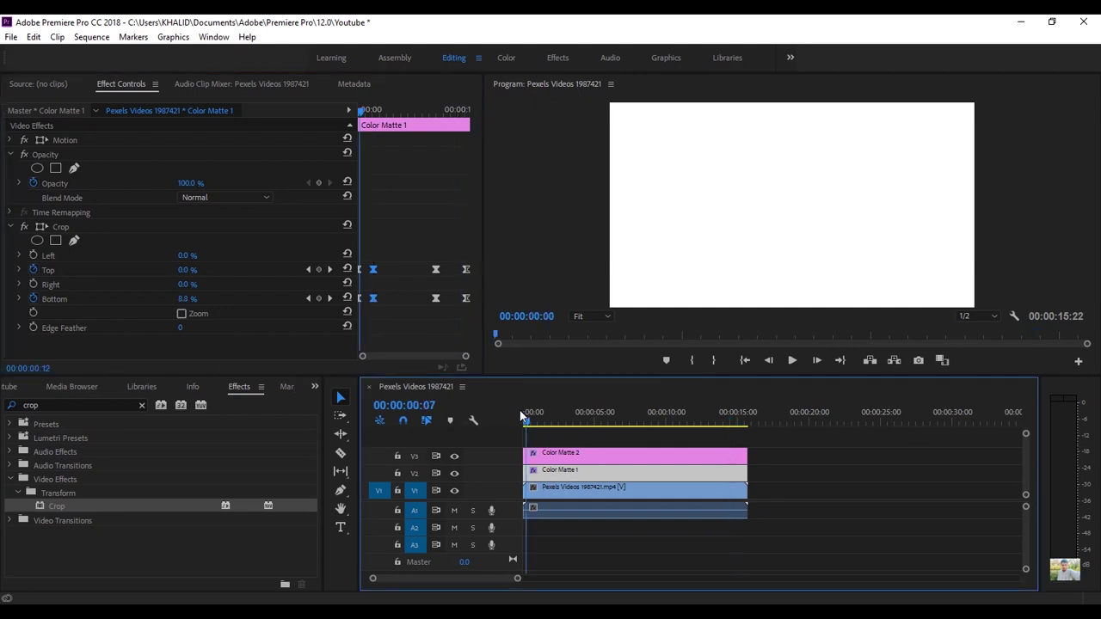
click(792, 361)
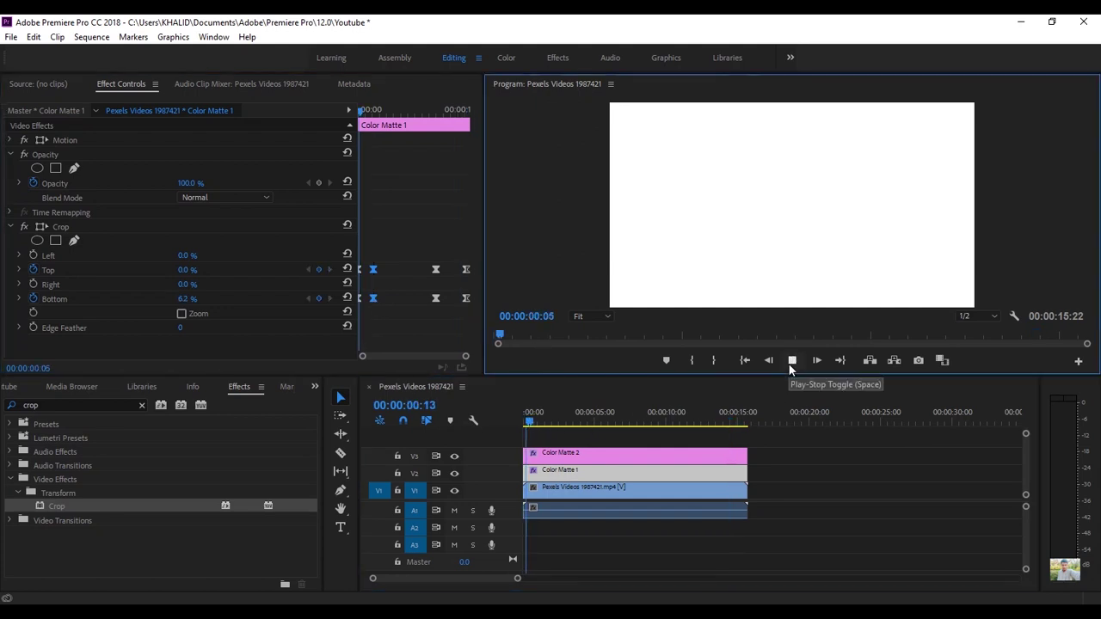
click(791, 360)
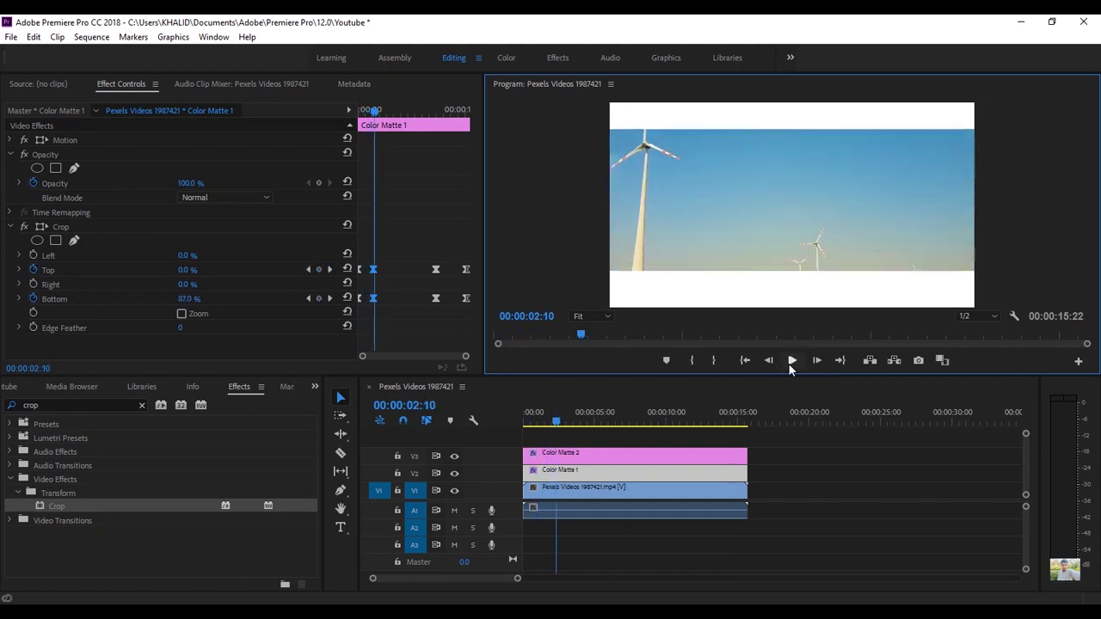
On Color Matte 2, move the second pair of Top and Bottom crop keyframes slightly earlier, just before 00:00:02:10
click(591, 457)
click(370, 268)
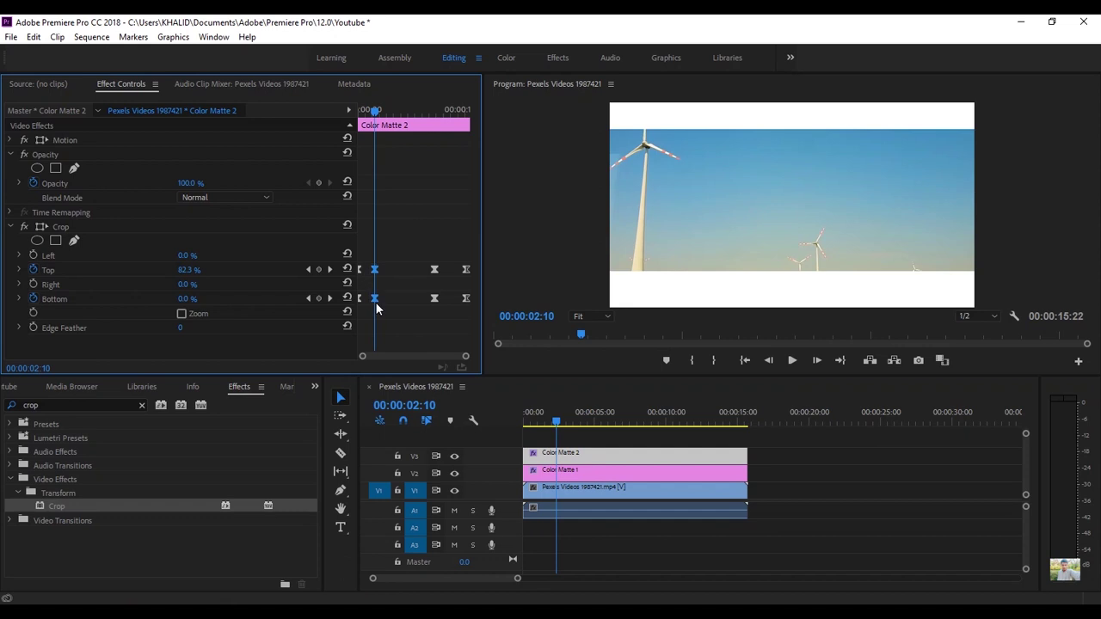
Play the sequence from 00:00:00:00 to check the retimed opening, pausing around 00:00:05:13 before resuming playback
click(556, 432)
drag(554, 424, 518, 429)
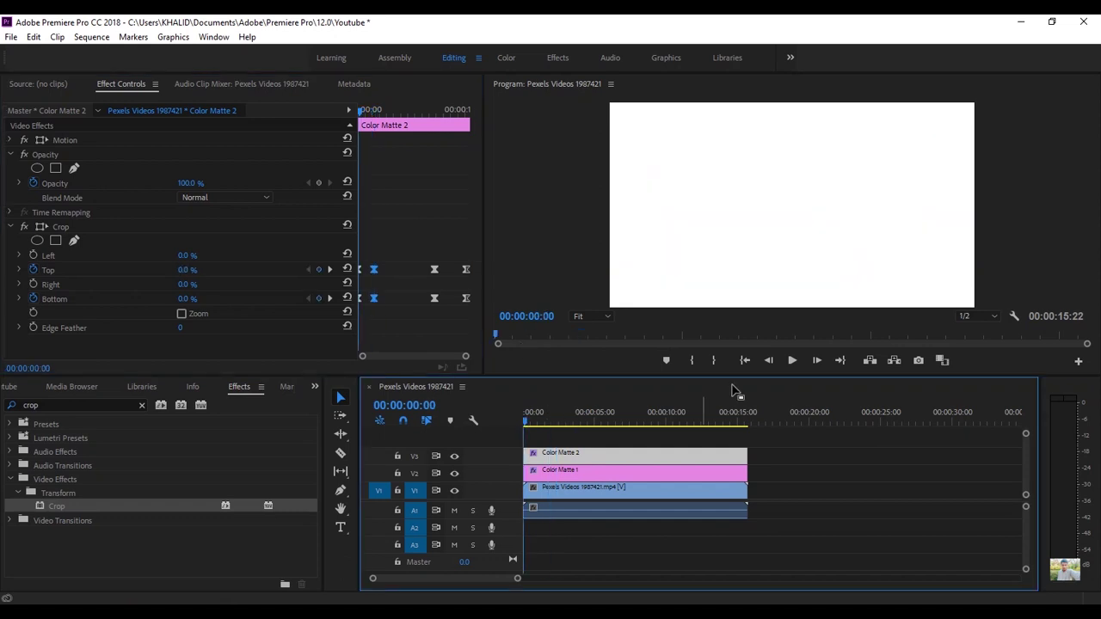
click(789, 363)
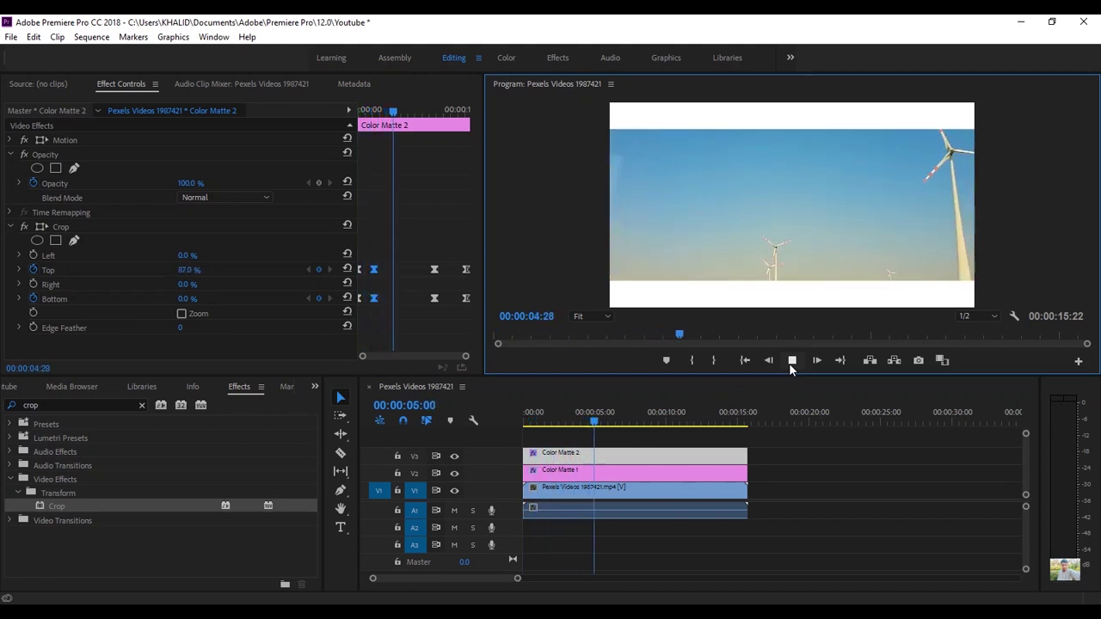
click(788, 363)
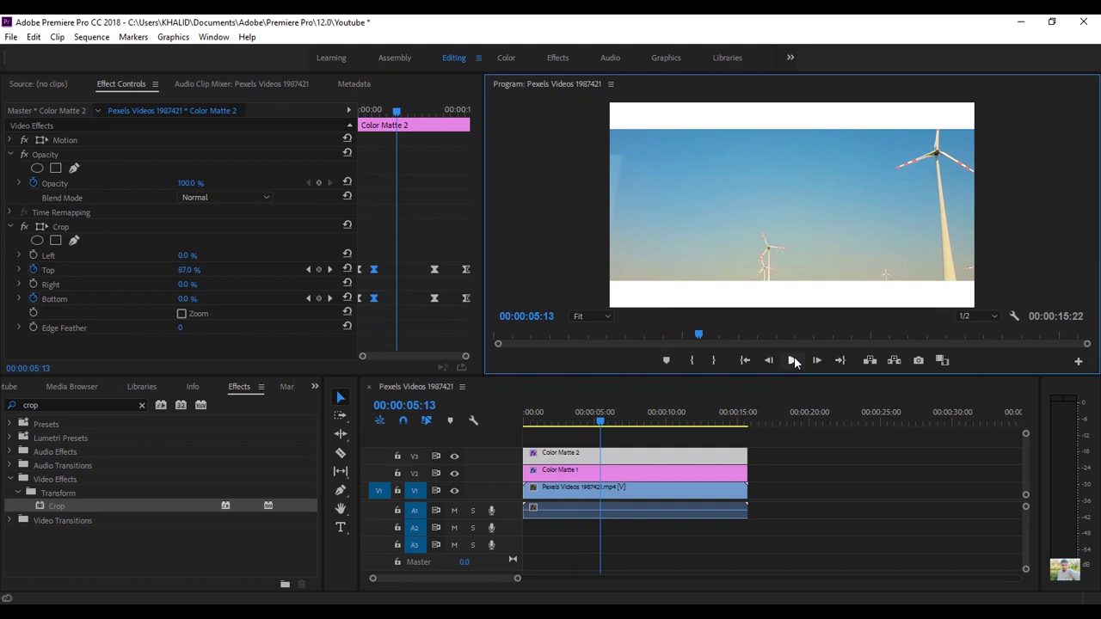
click(794, 357)
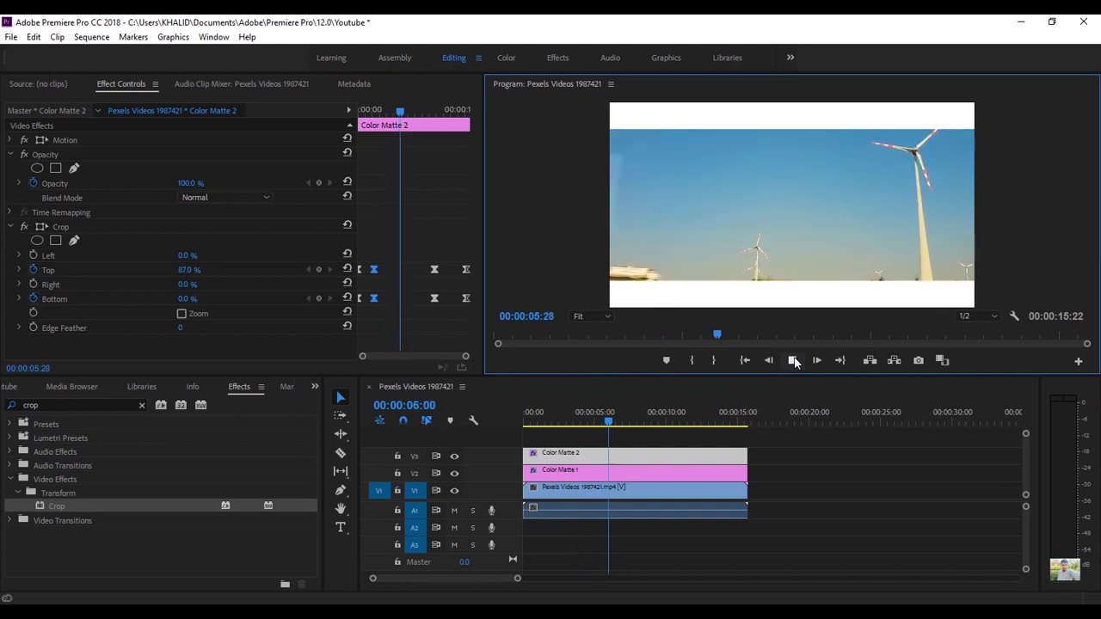